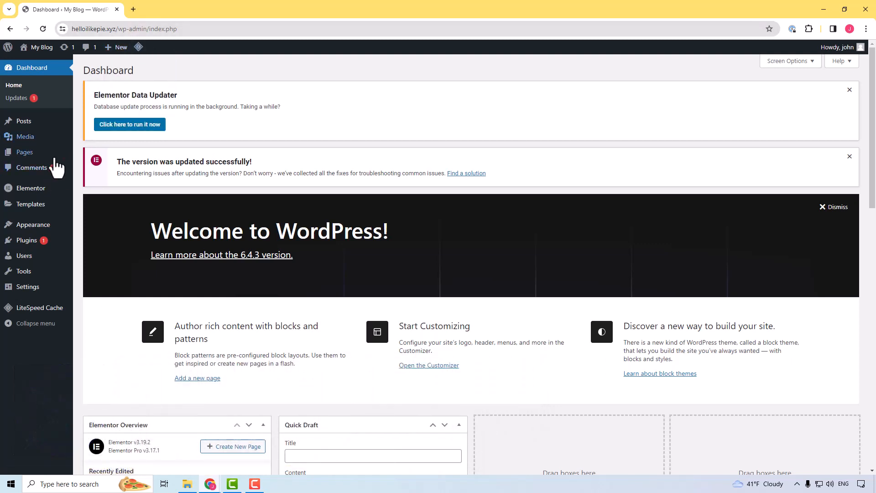
Open the list of all the site's pages
click(27, 155)
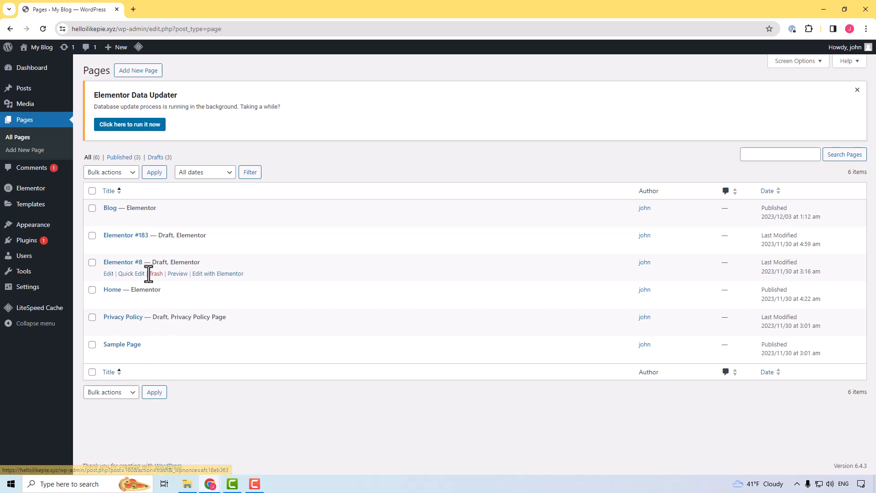
Select the Blog, Elementor #183, Elementor #8 and Home pages and choose the Move to Trash bulk action without applying it
click(92, 208)
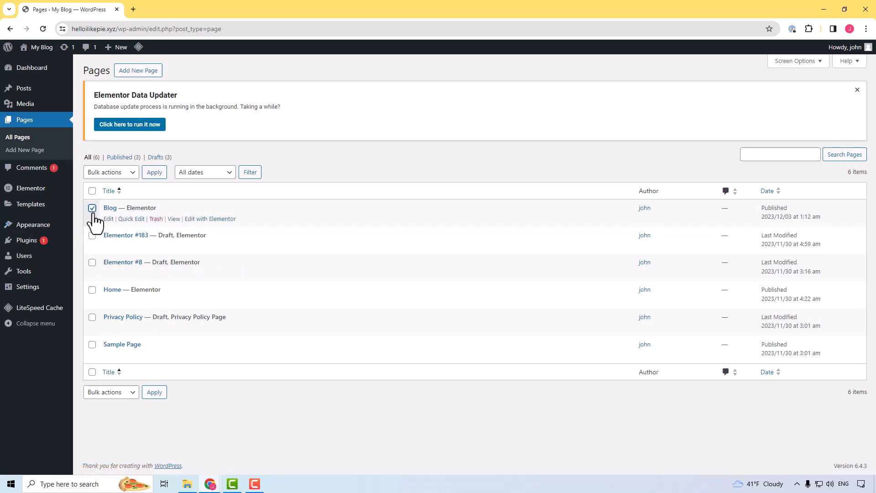
click(92, 236)
click(92, 263)
click(92, 290)
click(132, 173)
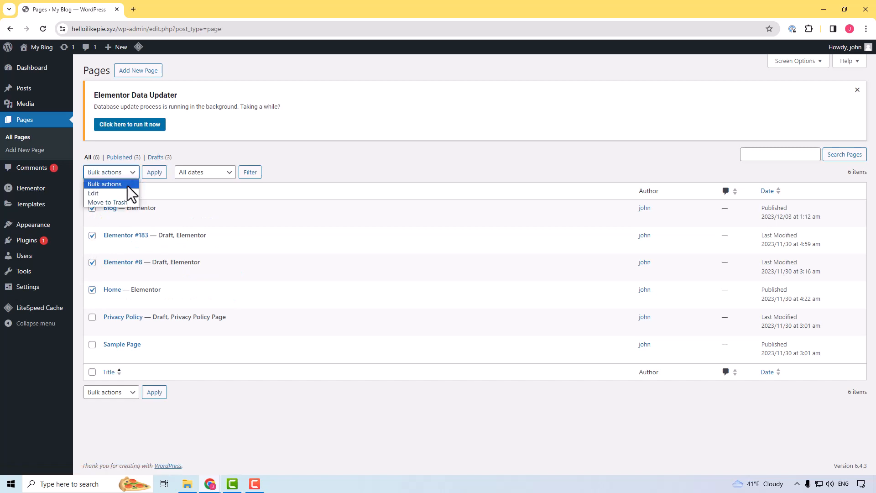
click(122, 203)
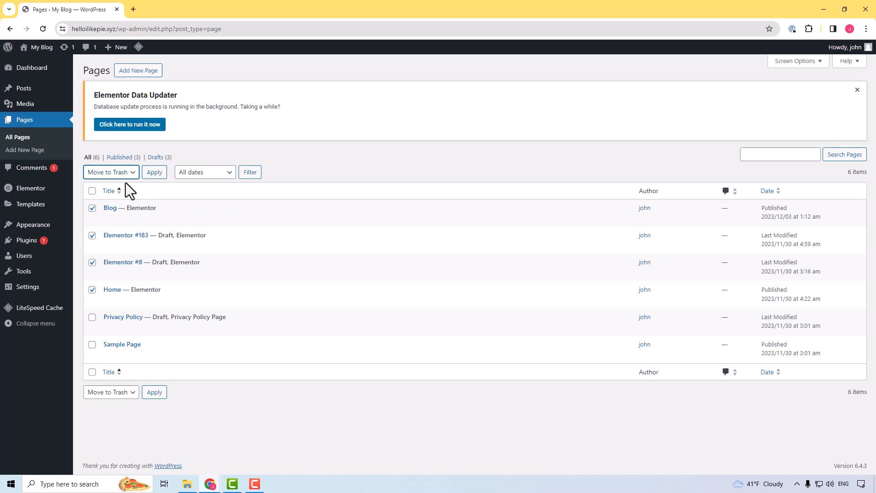
Deselect the four selected pages and reset the bulk action choice to Bulk actions
click(92, 209)
click(92, 236)
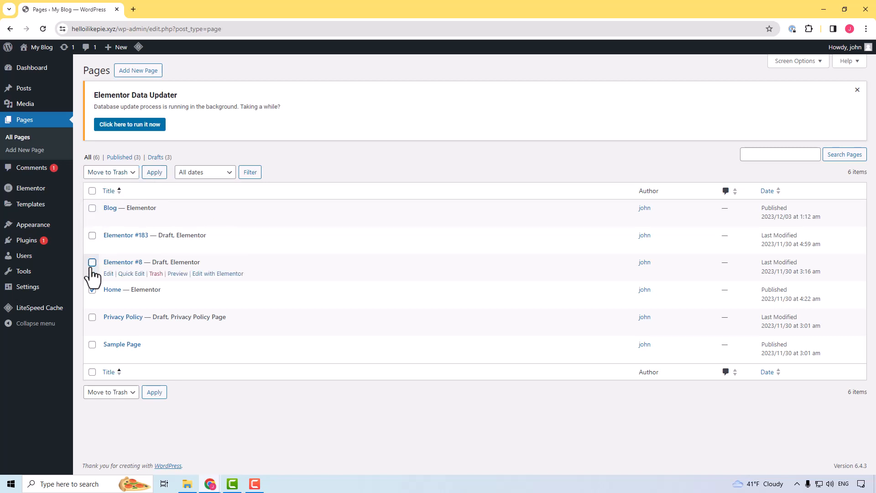
click(92, 290)
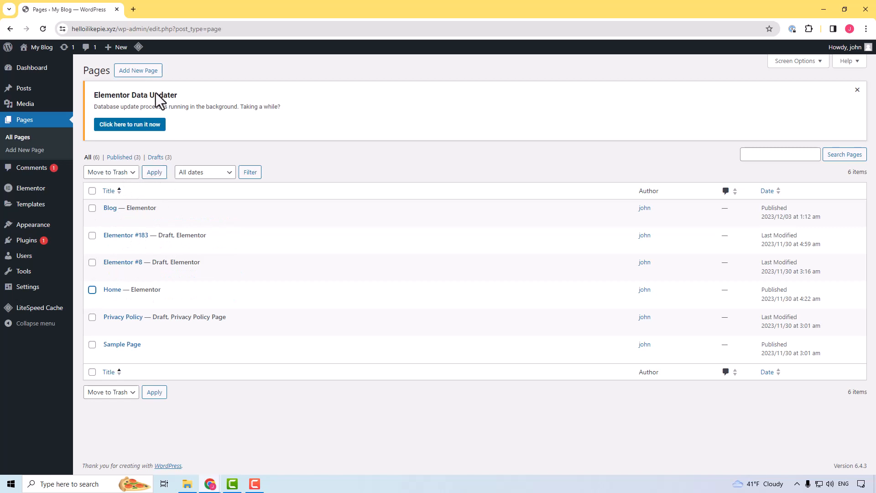
click(110, 172)
click(114, 183)
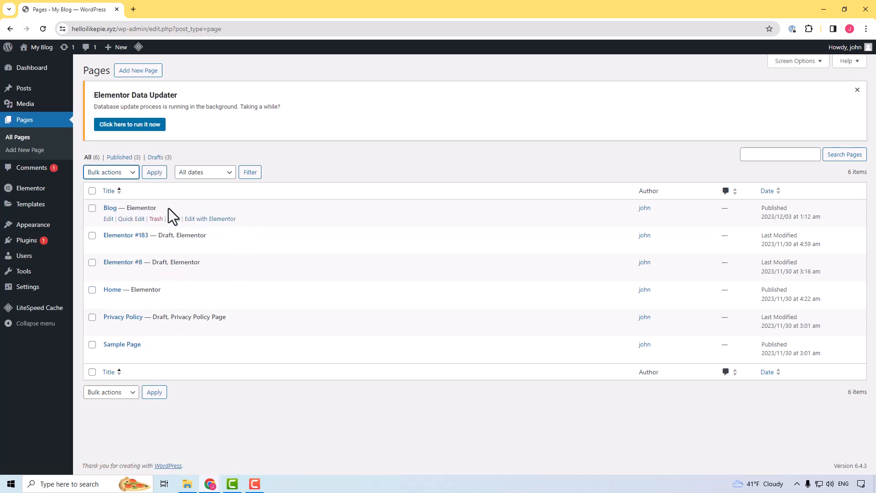
Examine the Quick Edit options of the Blog page and close them without changing anything
click(131, 219)
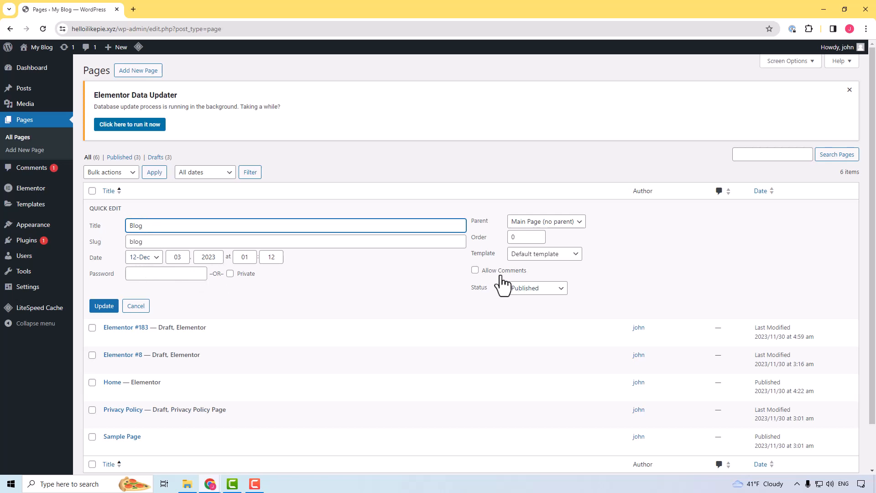
click(137, 306)
click(132, 219)
click(128, 306)
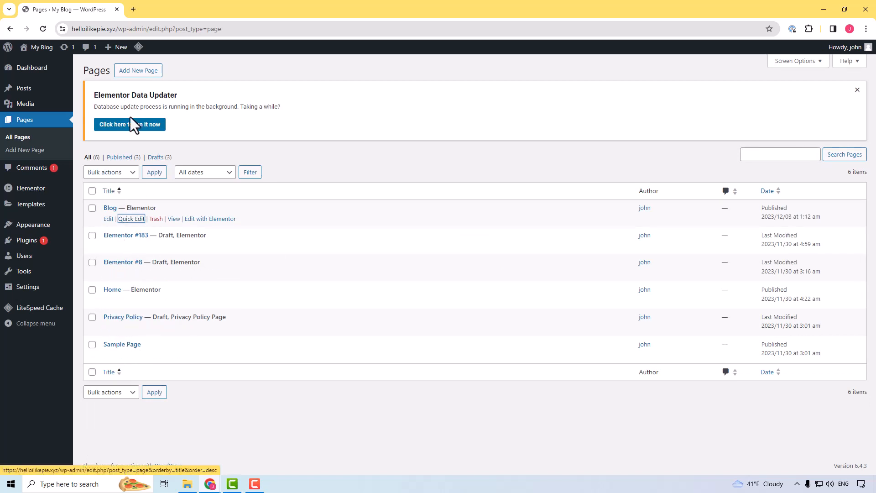
Create a new page titled "Services" and look through its page settings
click(136, 73)
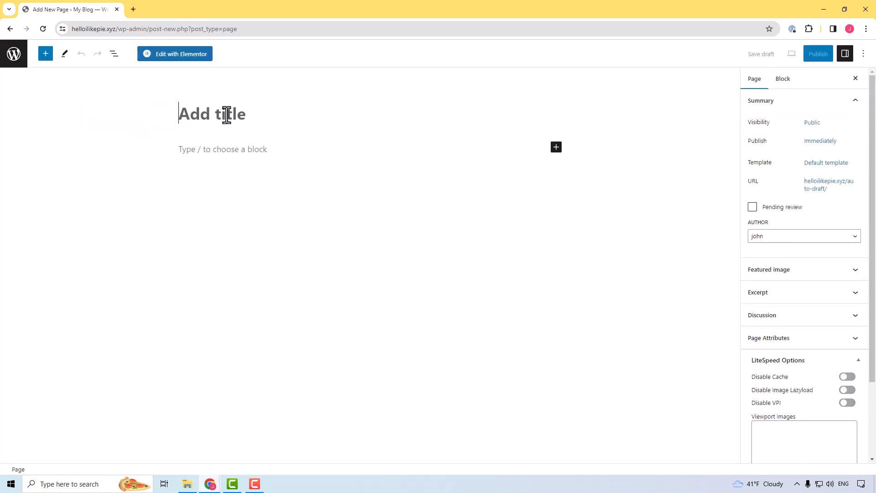
text(Services)
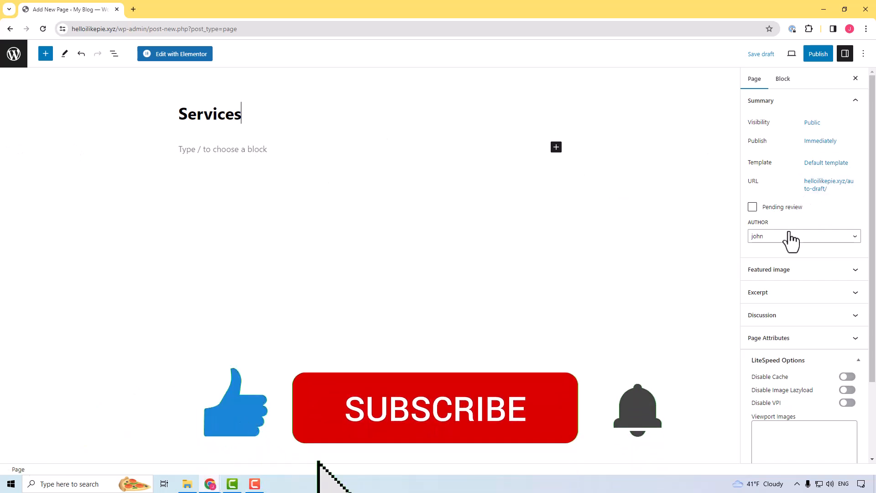
scroll(797, 259, down, 1)
scroll(794, 255, down, 2)
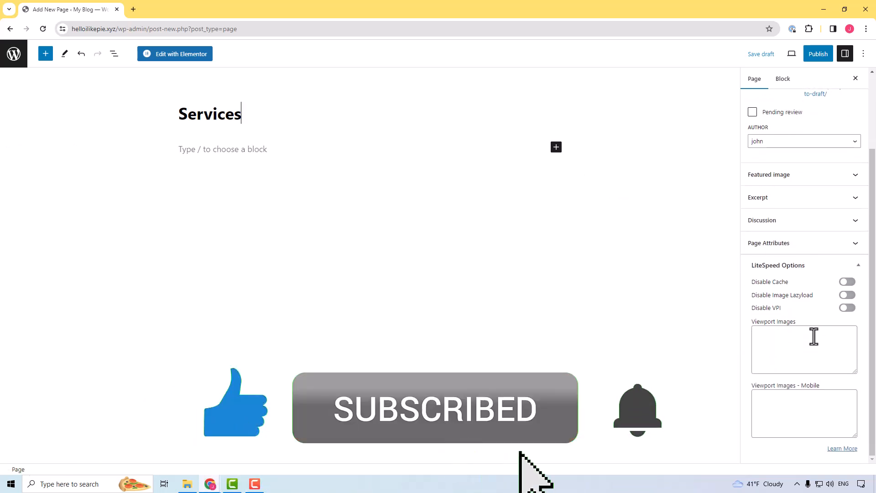
scroll(783, 291, up, 2)
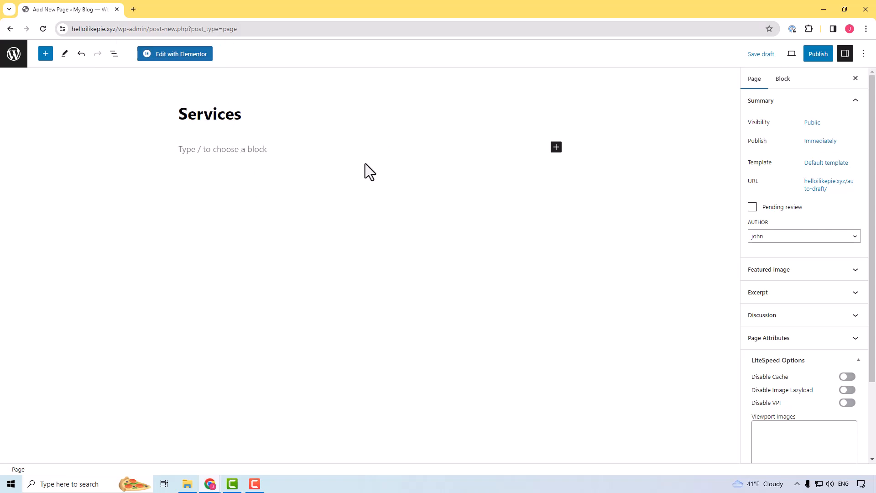
Enter the placeholder paragraphs "asdfajdf" and "asdfasdf" in the body of the Services page
click(249, 150)
text(asdfaj)
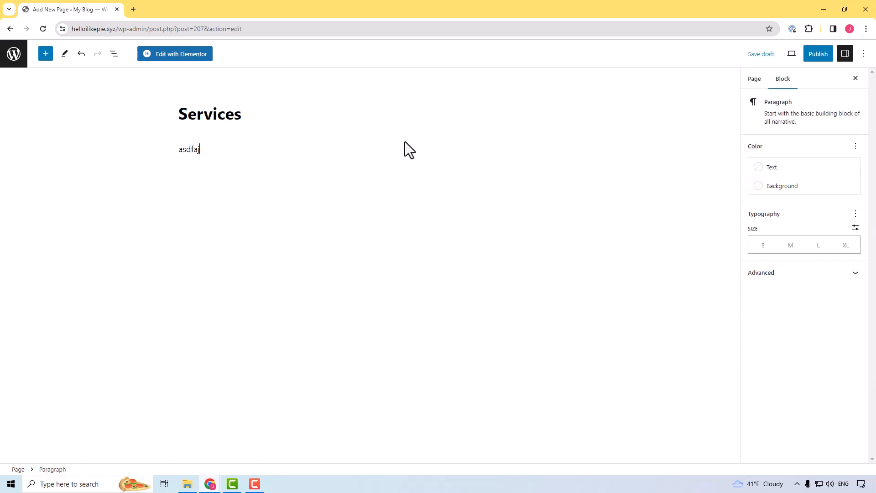
text(df)
key(Return)
text(asdf)
key(Return)
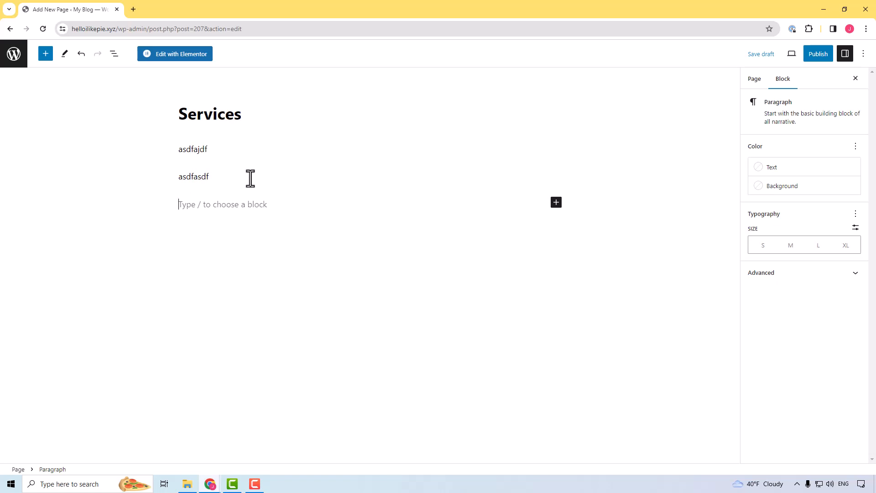
Delete all placeholder text from the page body, leaving only the Services title
key(BackSpace)
key(BackSpace)
key(BackSpace)
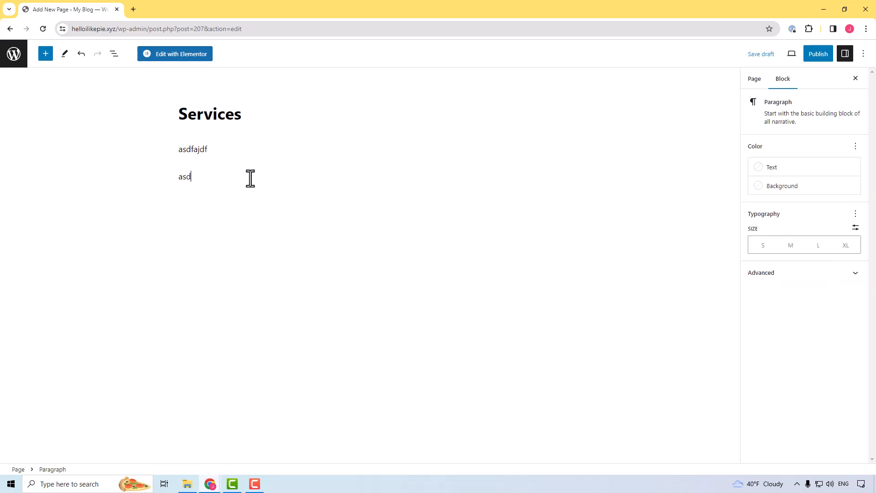
key(BackSpace)
key(BackSpace)
key(BackSpace)
key(BackSpace)
key(BackSpace)
key(BackSpace)
key(BackSpace)
key(BackSpace)
key(BackSpace)
key(BackSpace)
key(BackSpace)
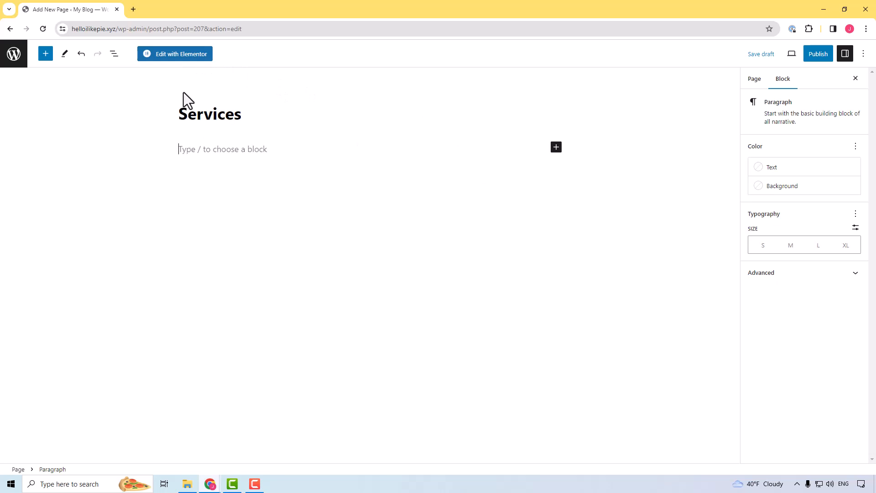
Publish the Services page and open it for editing with Elementor
click(818, 53)
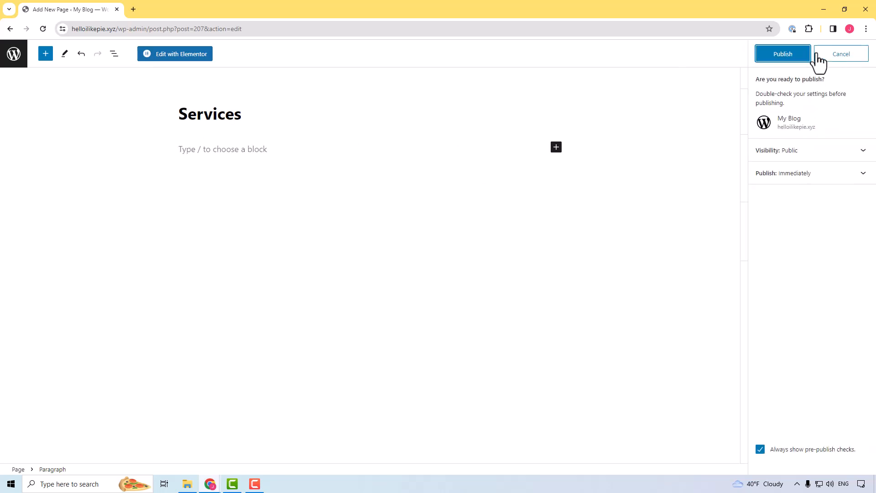
click(798, 58)
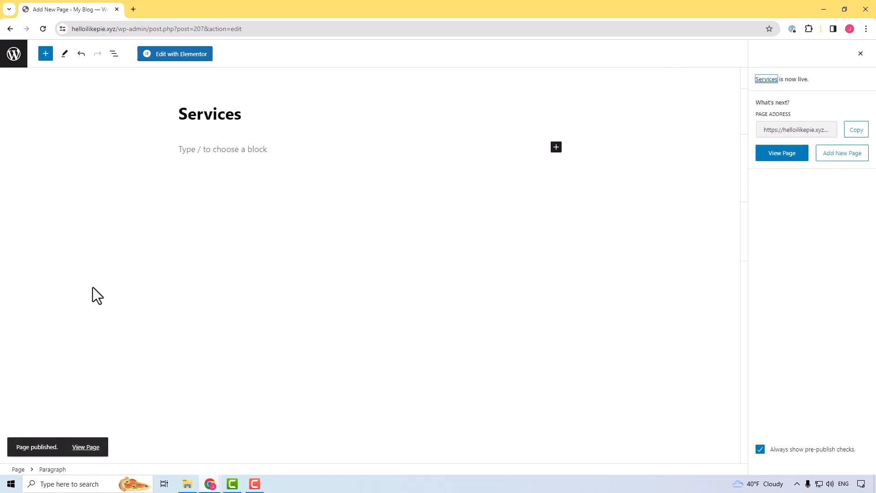
click(185, 56)
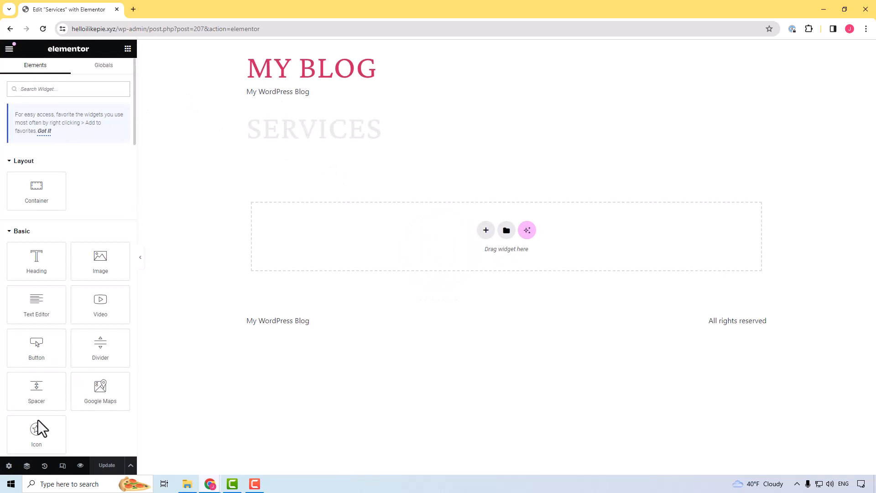
Add a single container with downward direction to the Services page and place a Heading widget inside it
click(8, 466)
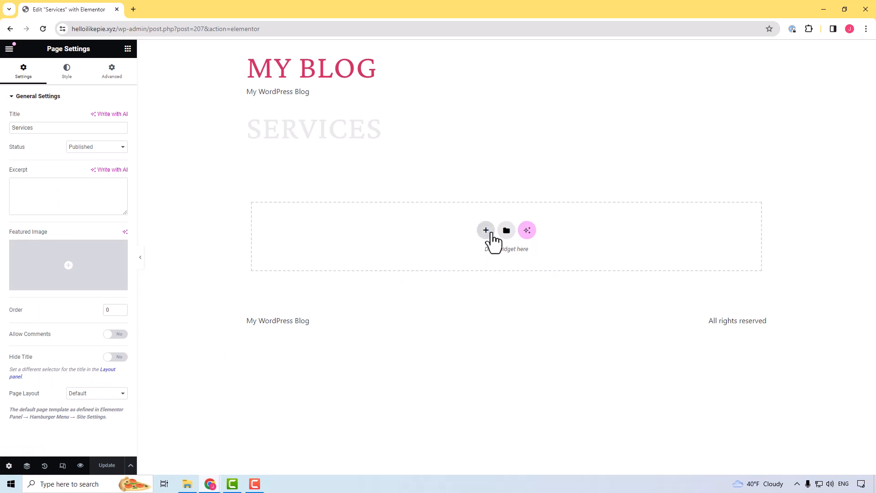
click(486, 231)
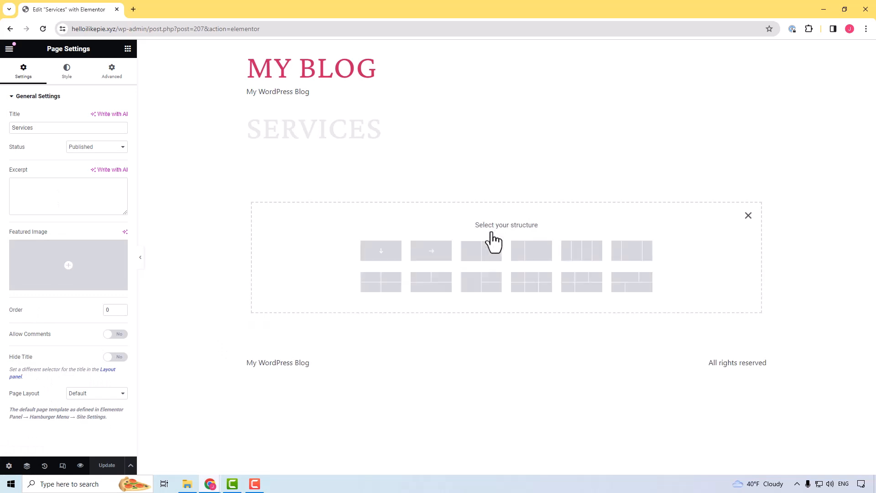
click(397, 253)
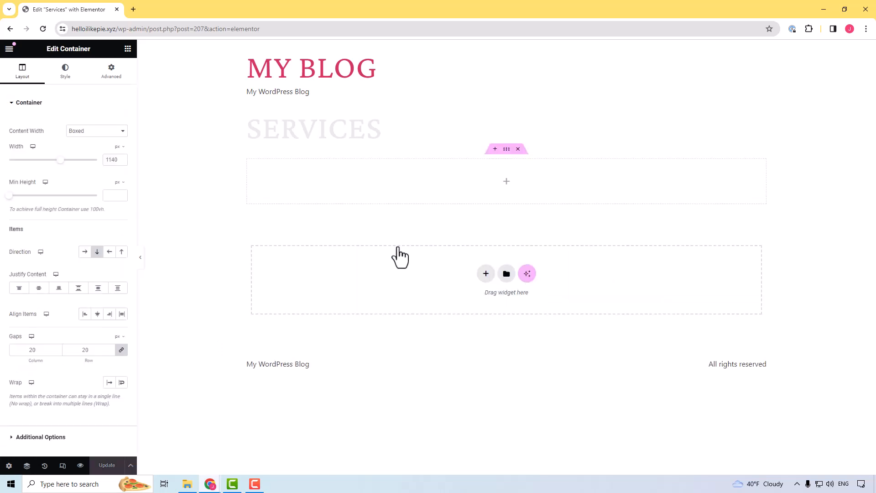
click(507, 180)
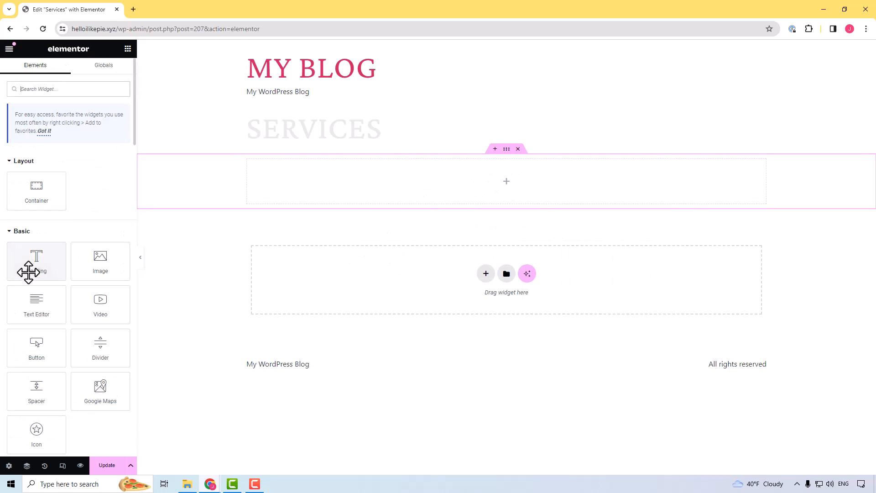
drag(29, 265, 472, 186)
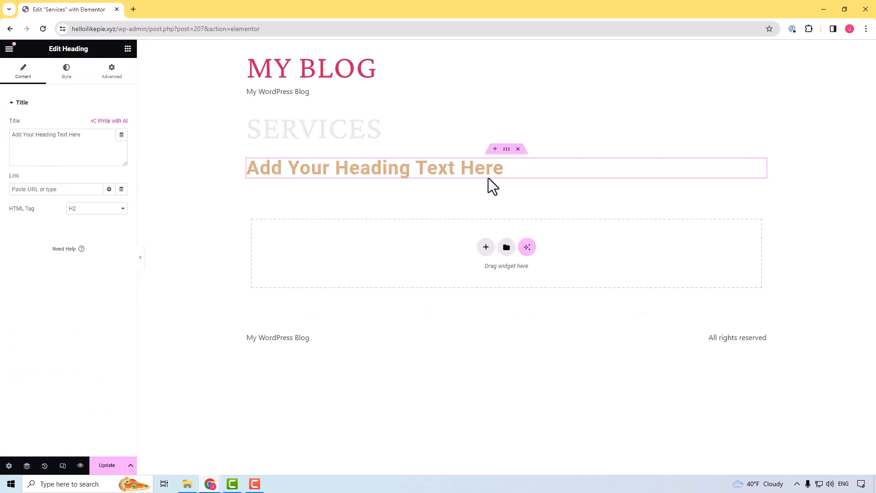
Replace the heading text with "Hello I am a text box on the services page" and update the page
drag(502, 168, 237, 176)
text(Hello I)
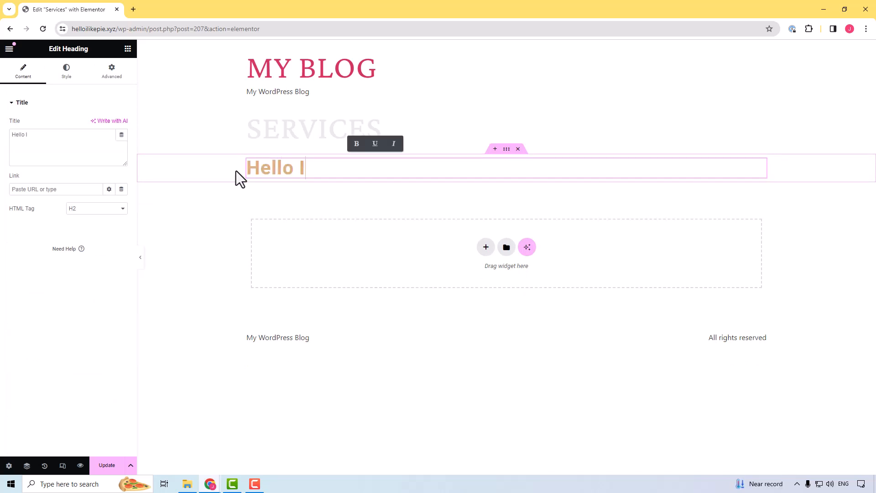
text( am a text box on the services page)
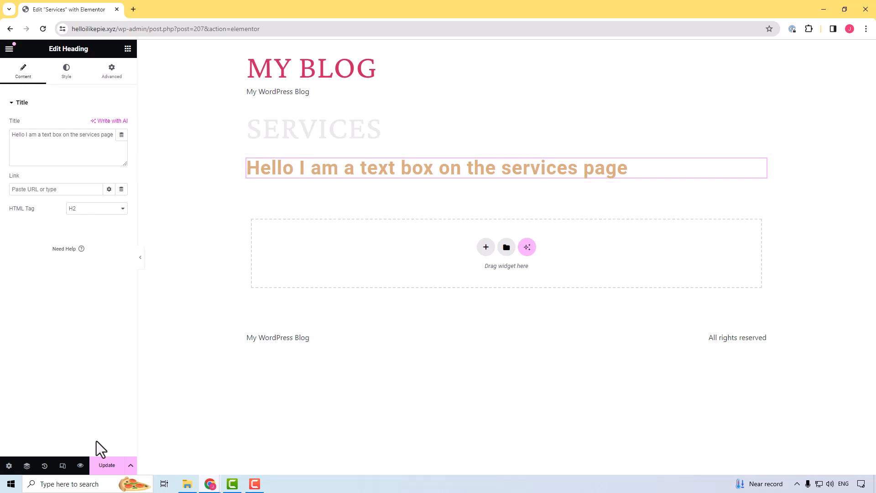
click(107, 466)
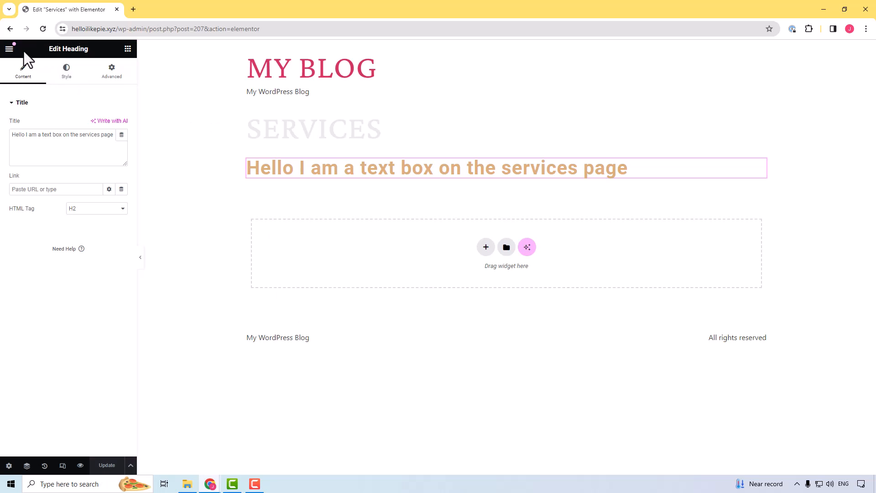
Try to exit the Elementor editor with This Post as the exit destination, and cancel leaving the site
click(9, 49)
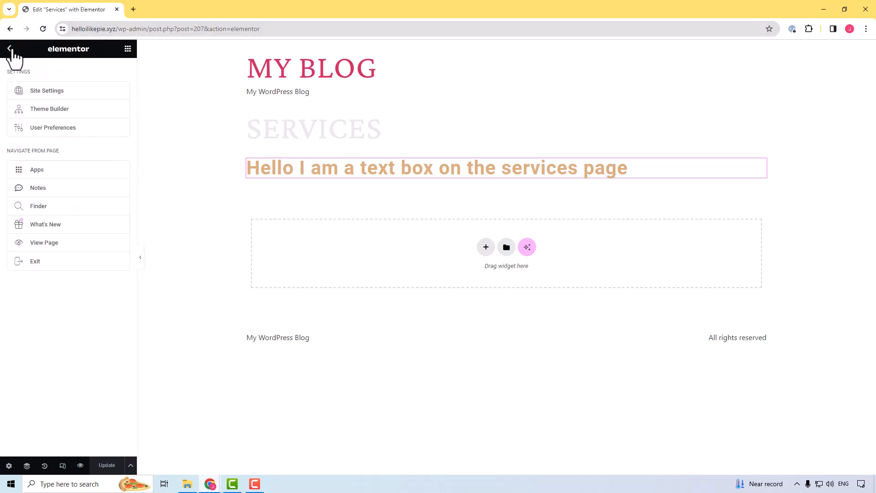
click(50, 261)
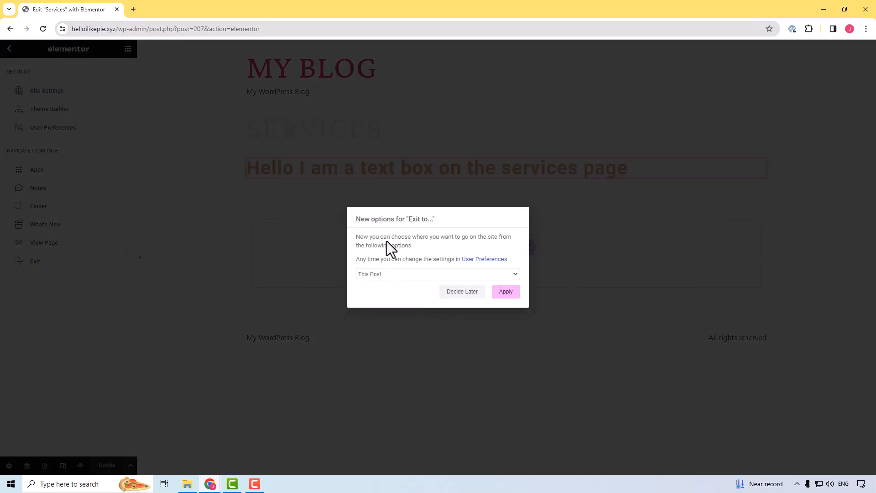
click(400, 275)
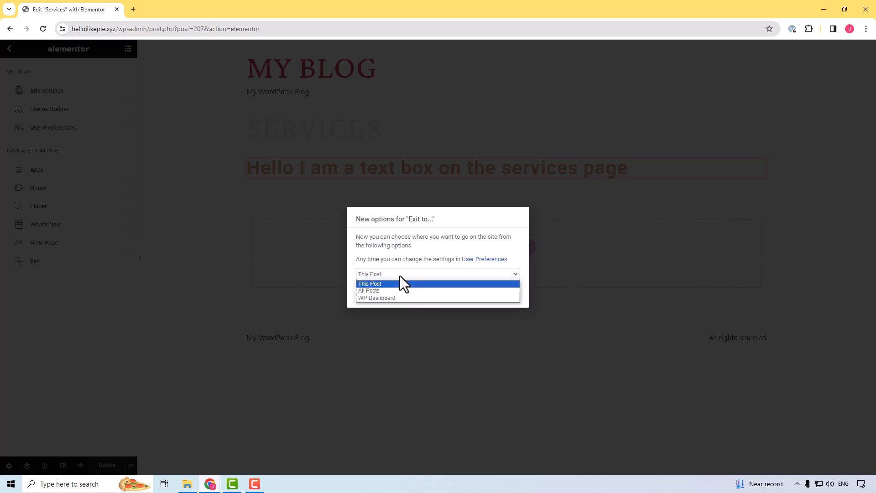
click(399, 279)
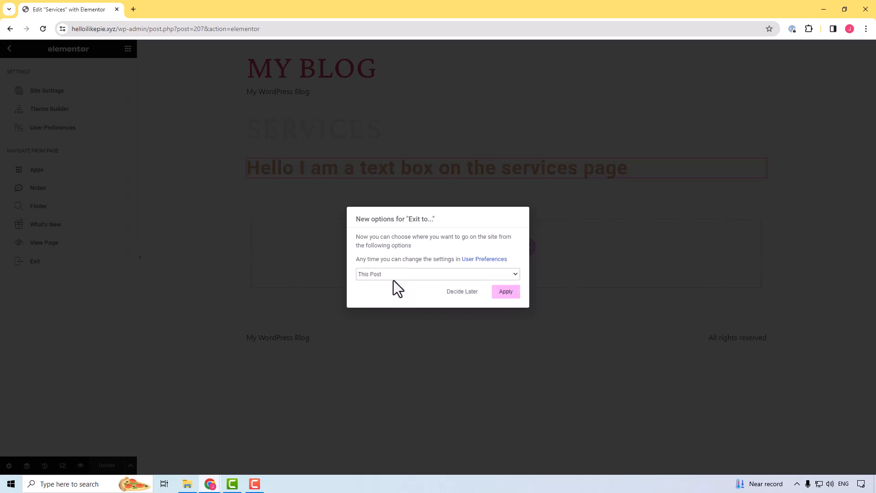
click(388, 276)
click(392, 283)
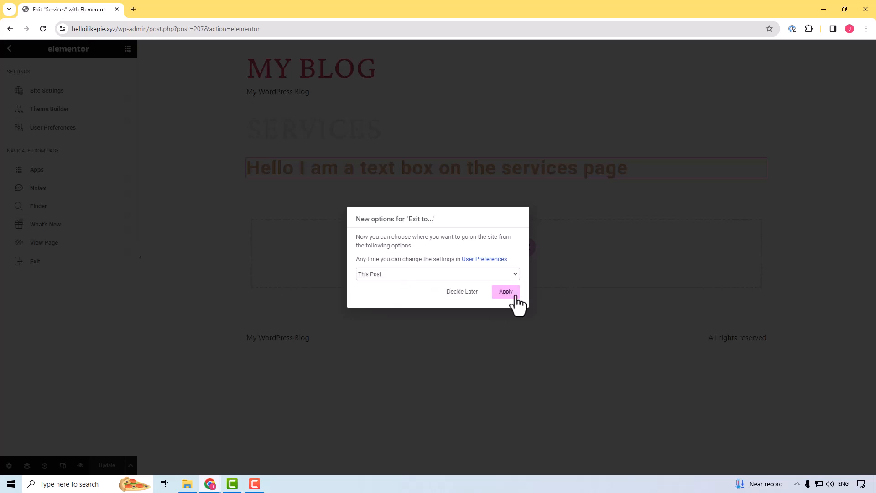
click(510, 294)
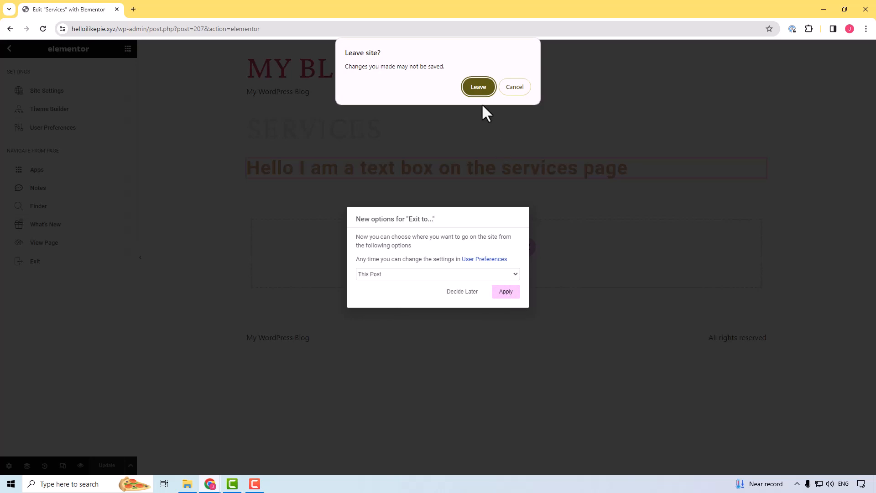
click(511, 89)
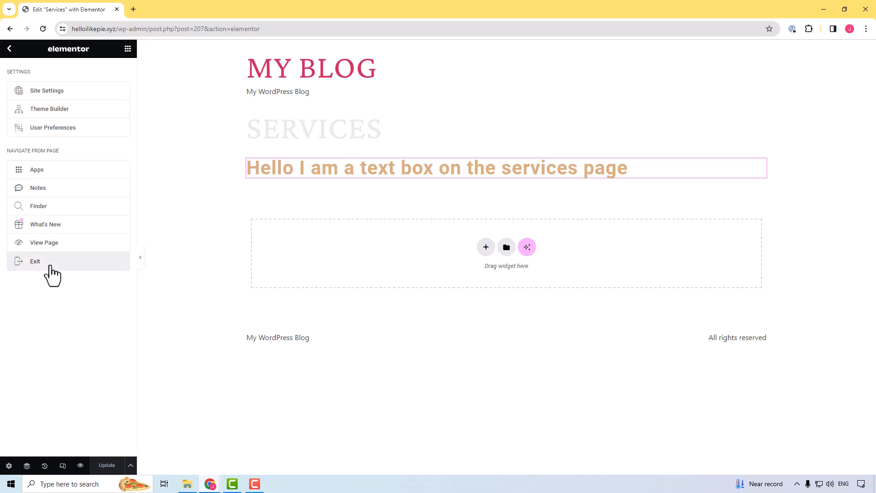
Exit Elementor to the WordPress pages list and view the published Services page in a new tab, highlighting its heading text
click(51, 272)
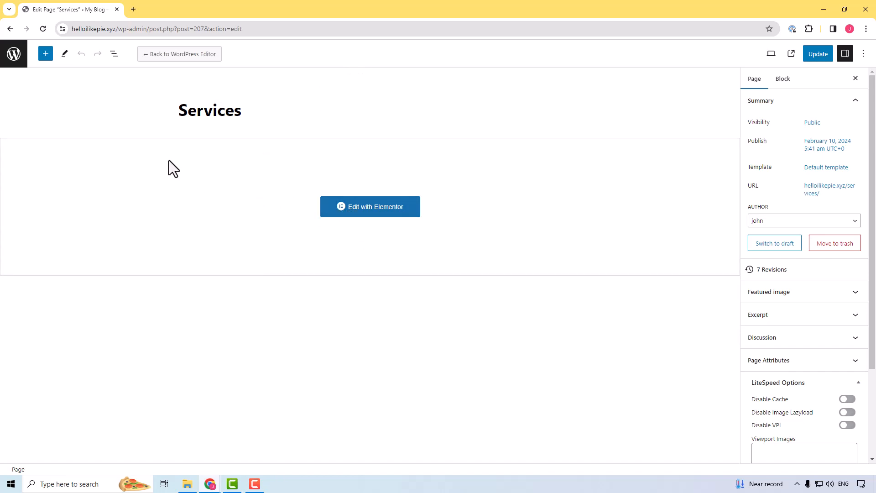
click(14, 54)
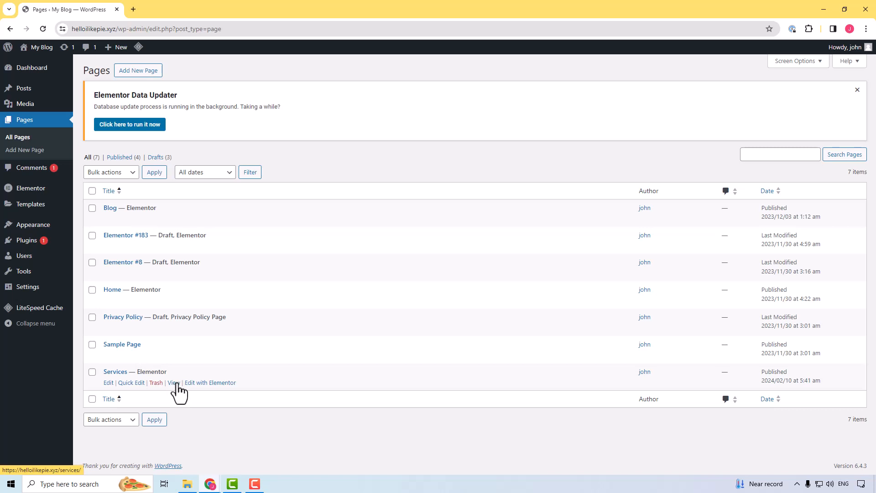
middle_click(173, 383)
click(174, 9)
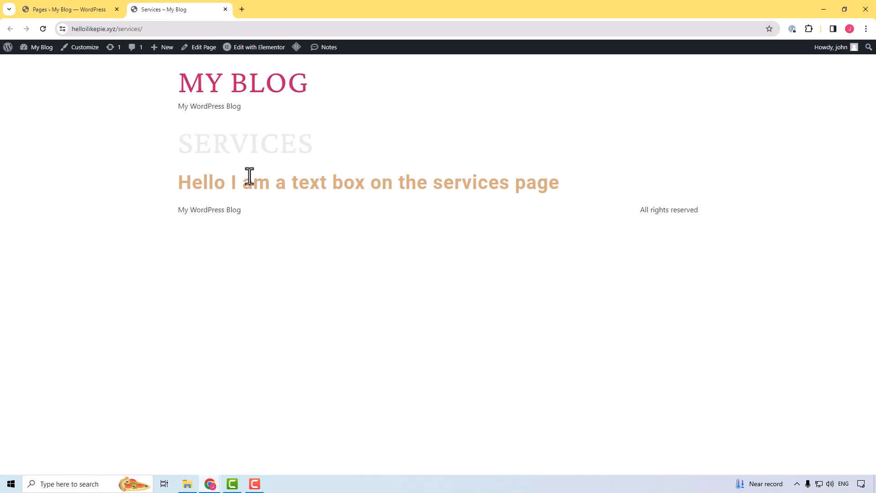
drag(197, 187, 563, 177)
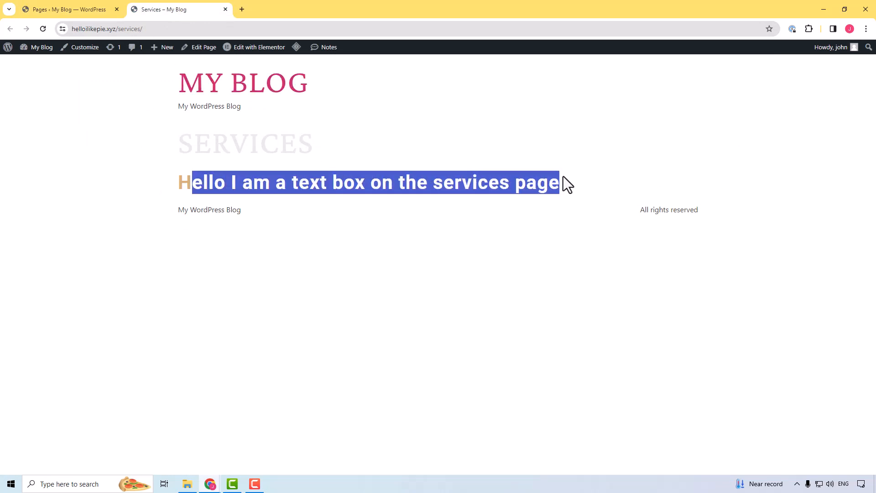
From the pages list, add a new page titled "Services 2" with the paragraph "Hello I am a paragraph" and an empty block below
click(79, 8)
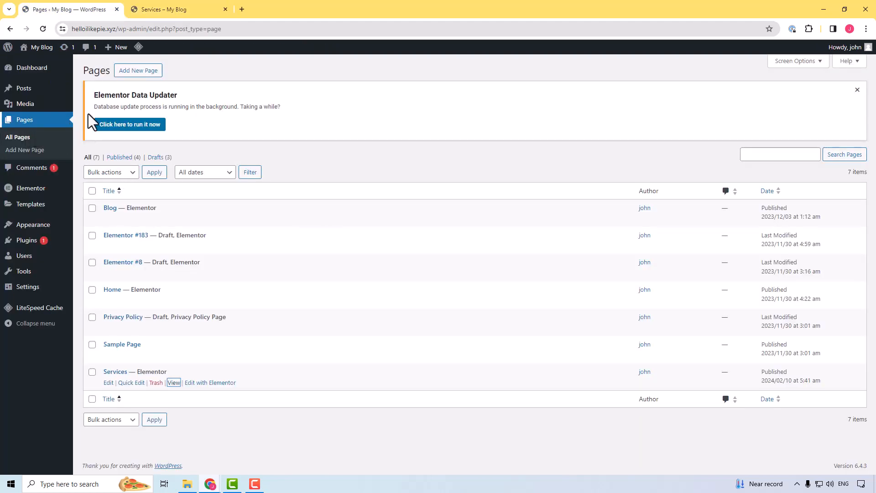
click(142, 73)
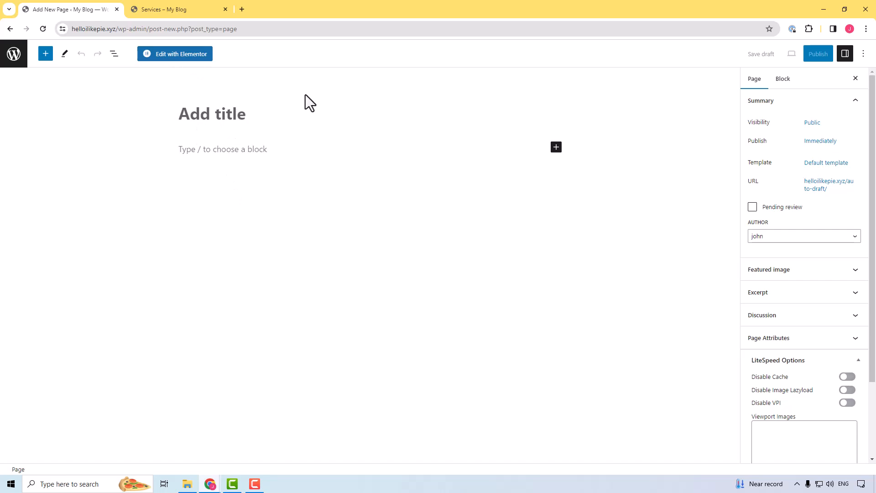
text(Services 2)
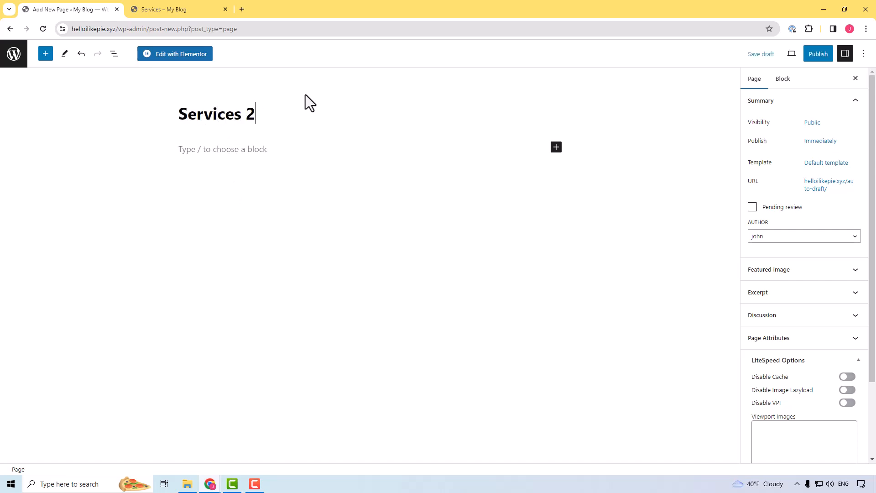
click(317, 152)
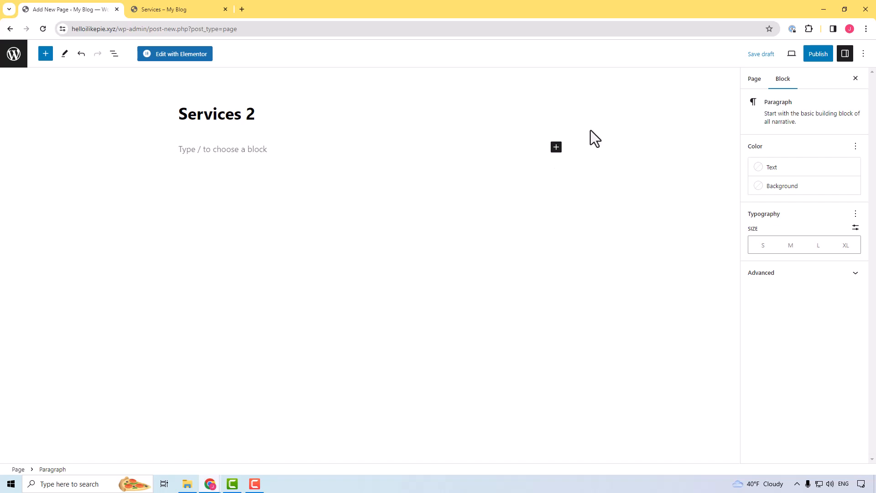
text(Hello I am a paragraph)
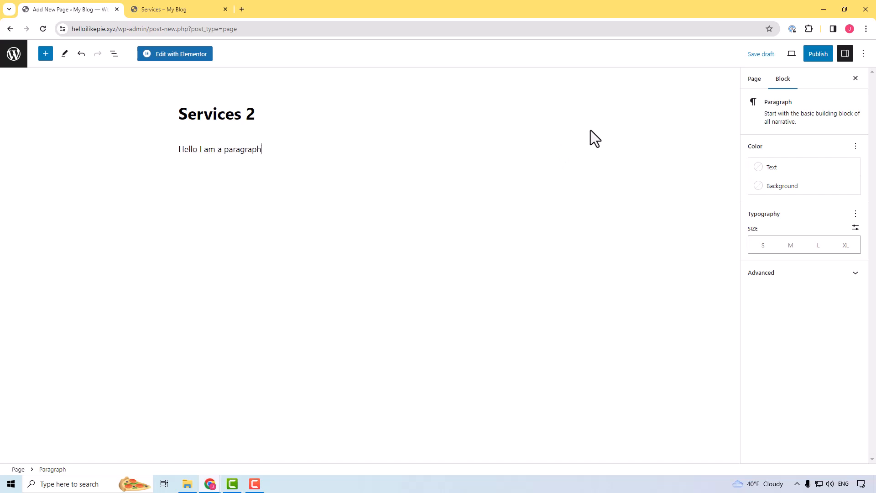
key(Return)
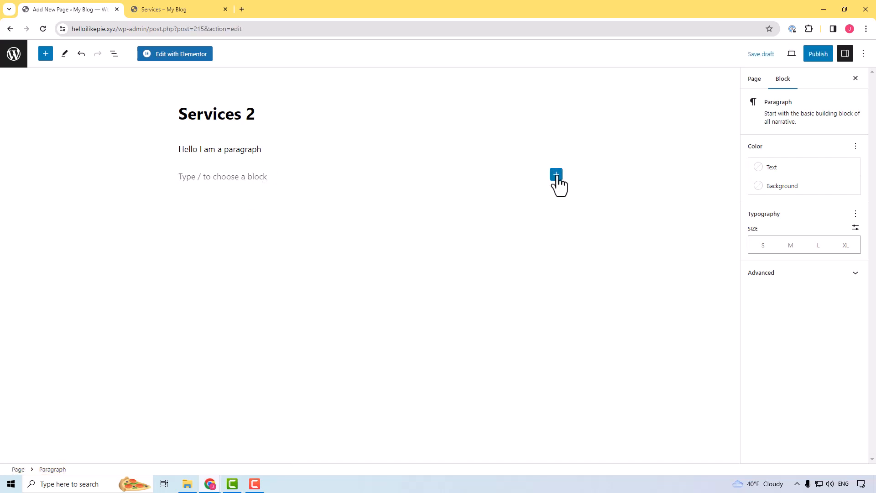
Browse the full library of text, media and design blocks, and return to the empty block without inserting anything
click(556, 175)
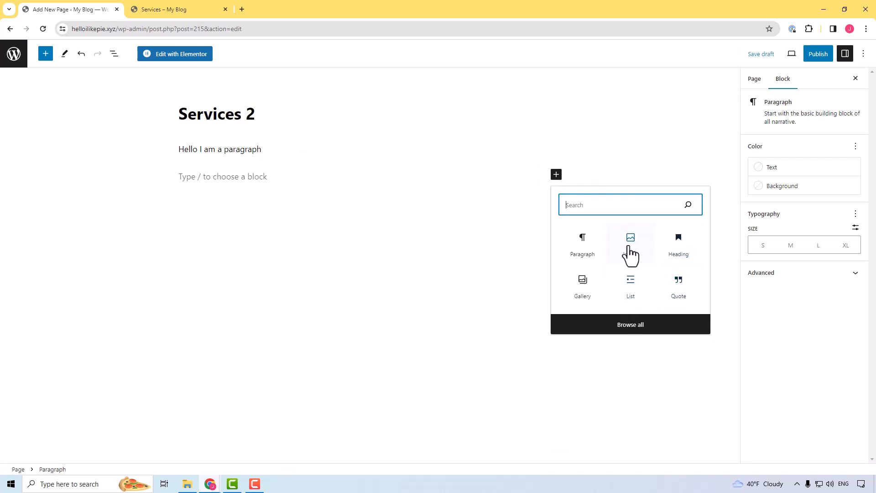
click(638, 326)
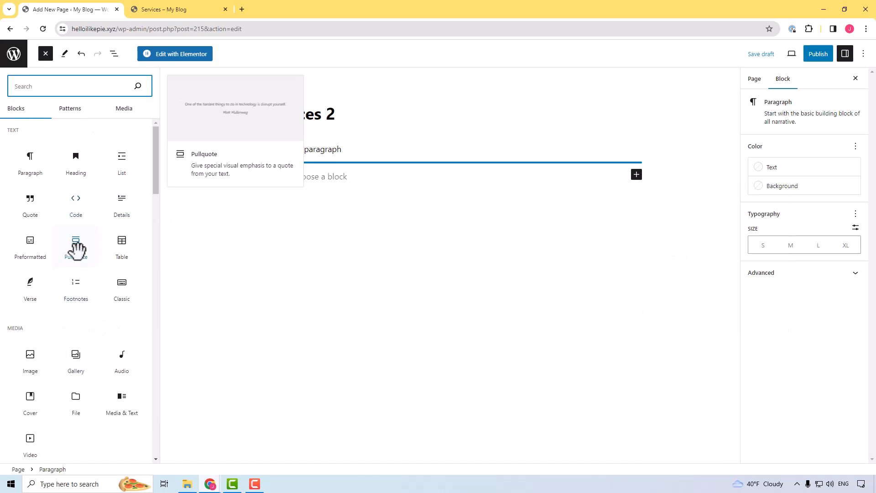
scroll(77, 264, down, 2)
scroll(76, 280, down, 6)
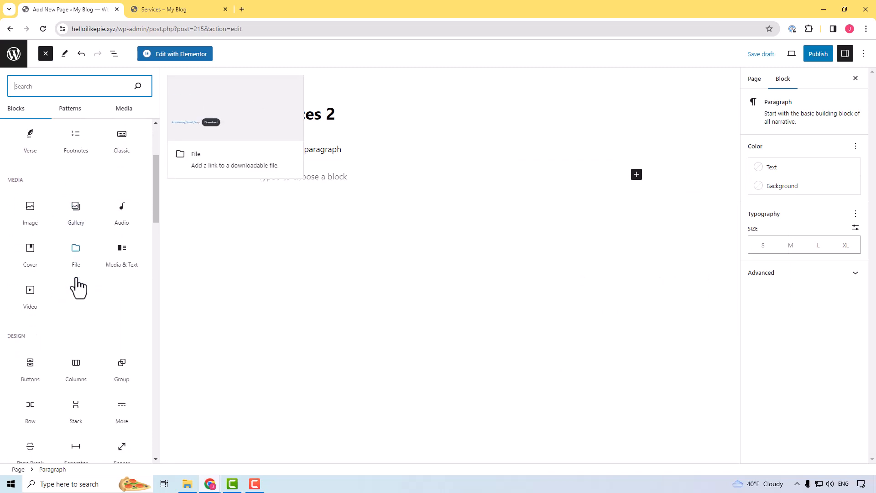
scroll(69, 296, up, 8)
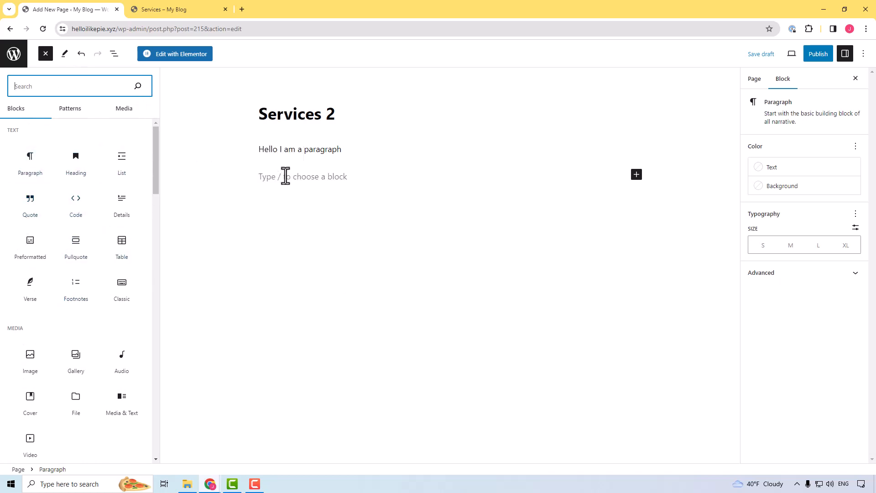
click(317, 178)
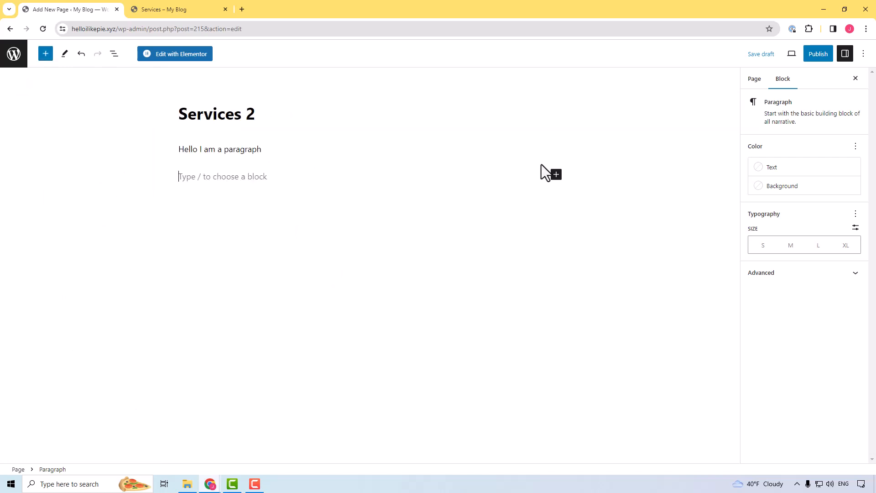
Insert a Heading block below the paragraph with the text "Hello I am a heading"
click(556, 174)
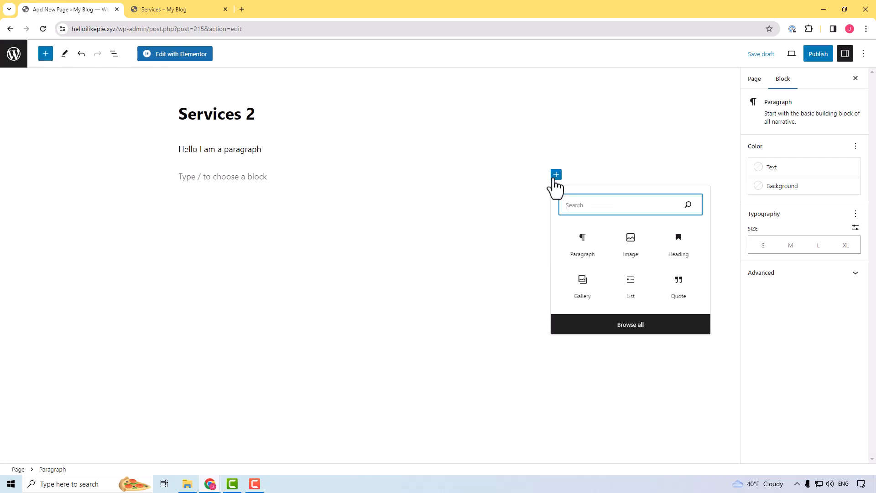
click(664, 243)
text(Hello I am a heading)
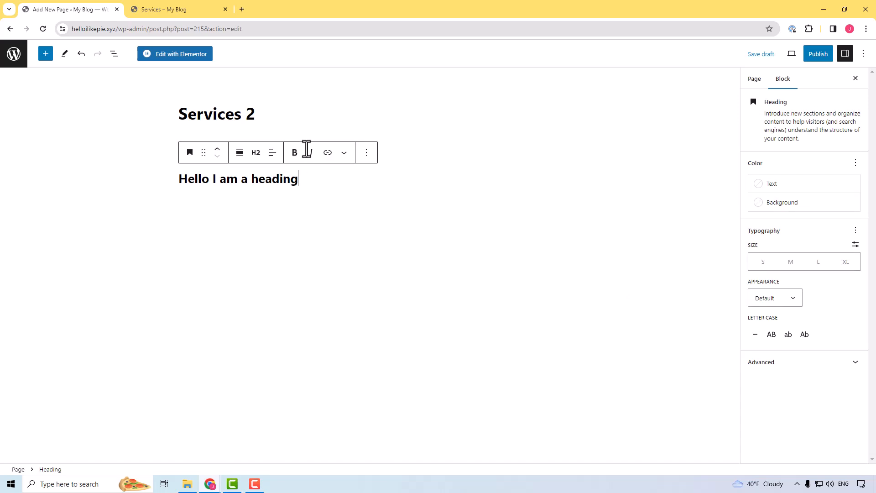
Append "(Oh yeah, this is gutenberg)" to the end of the first paragraph
click(388, 154)
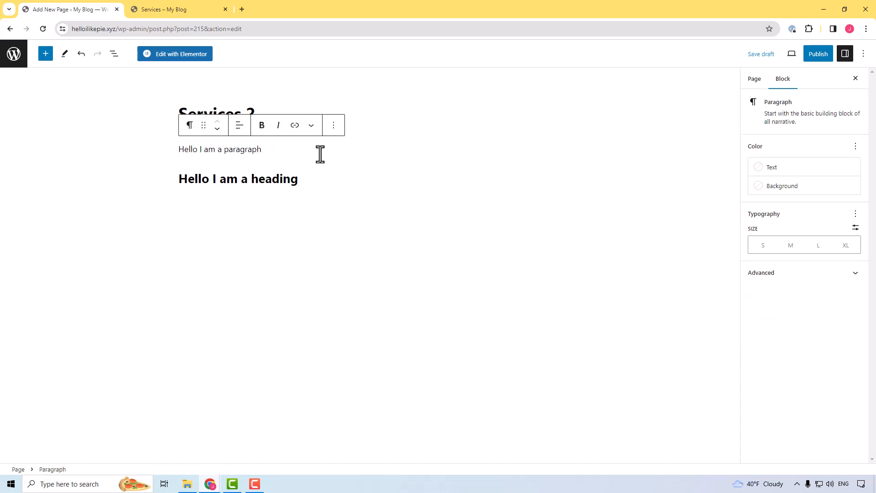
text((Oh yeah, this is gutenberg)
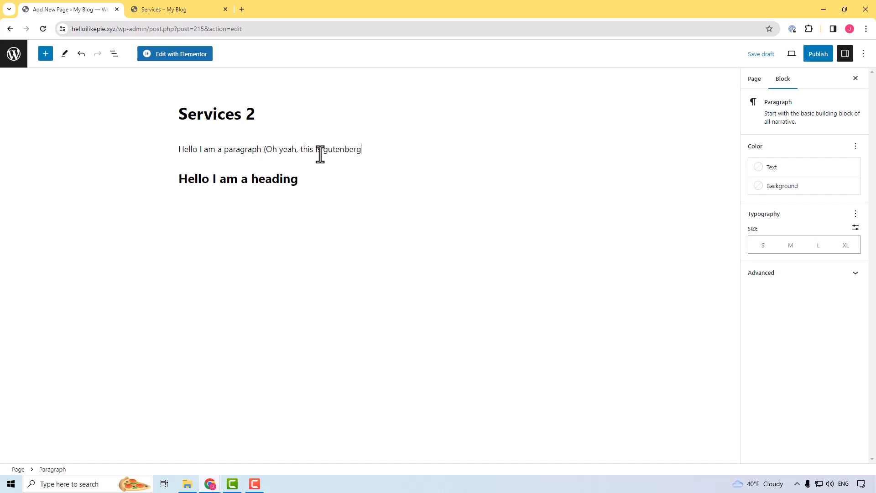
text())
Try level H1 on the "Hello I am a heading" block, and set its level to H3
click(272, 179)
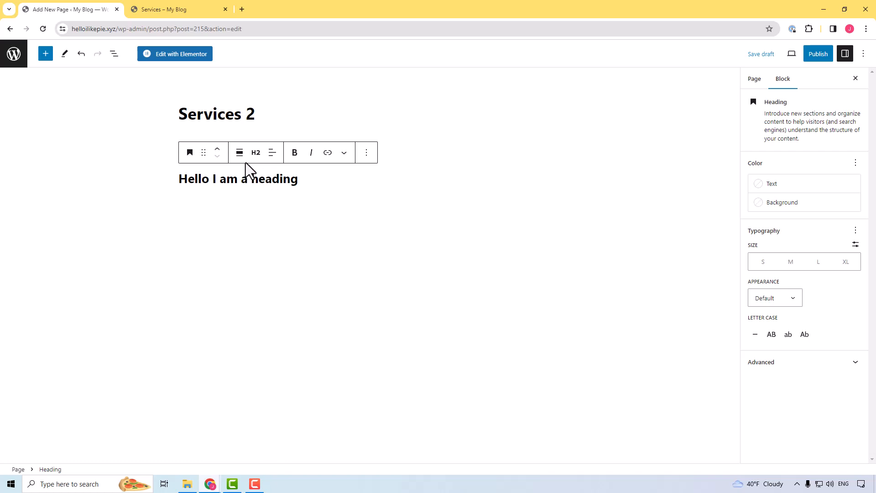
click(256, 153)
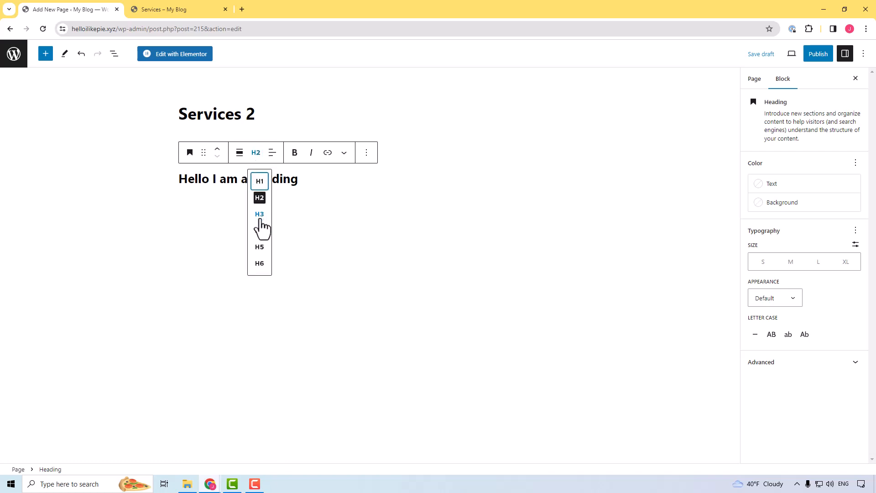
click(259, 181)
click(256, 154)
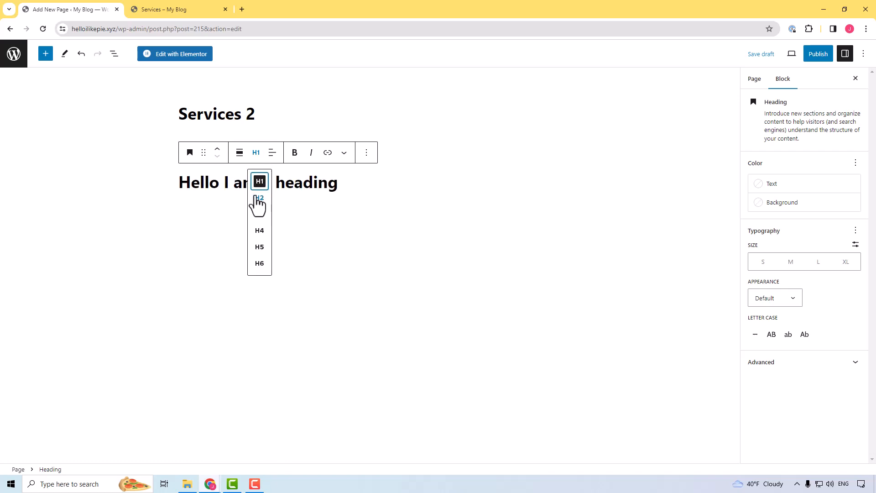
click(260, 214)
click(256, 153)
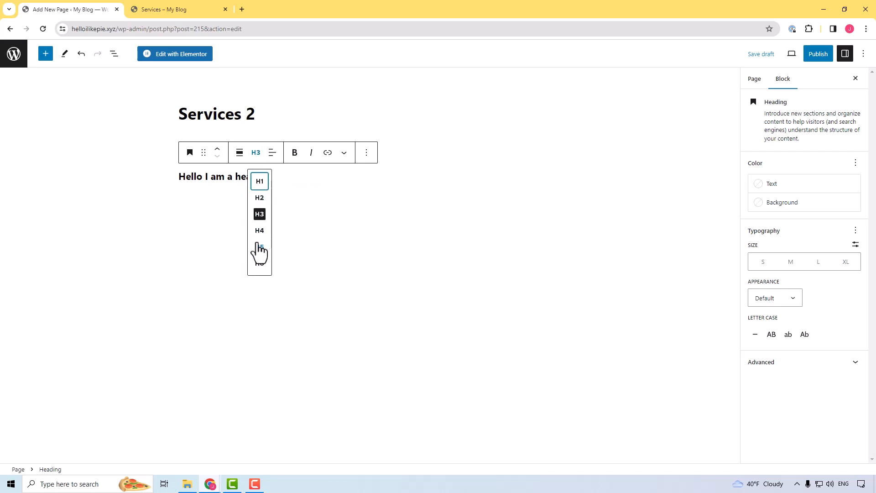
click(292, 174)
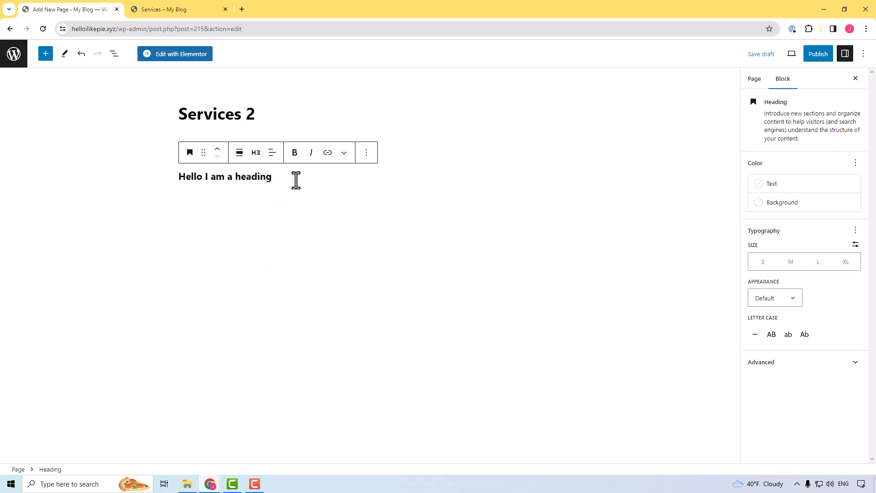
Add a paragraph reading "Hello asdfjlakjdf aldkfj adf" below the H3 heading
key(Return)
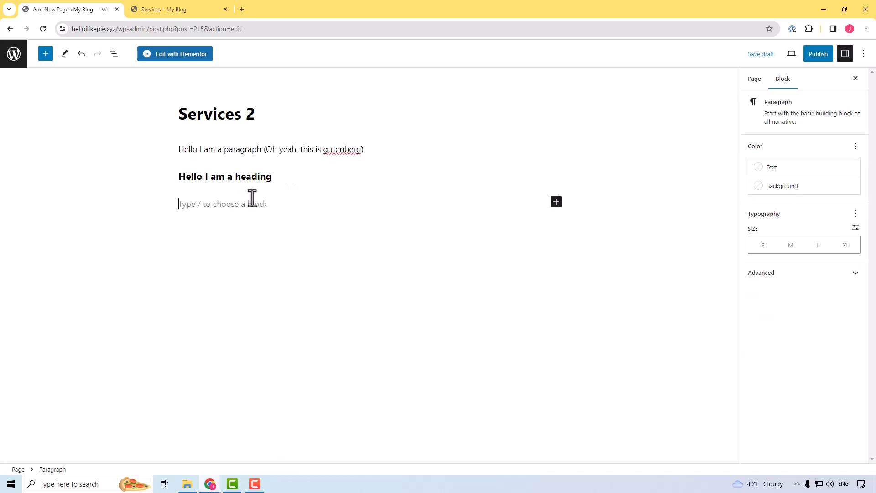
text(Hello asdfjlakjdf aldkfj adf)
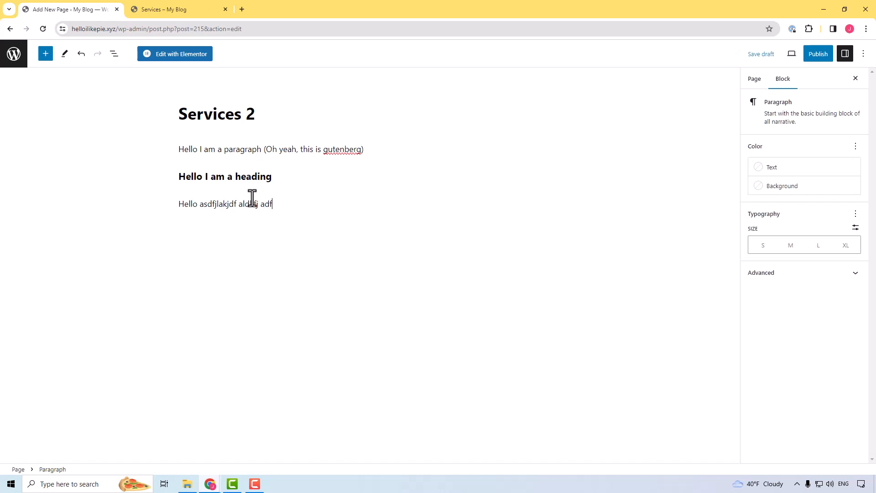
drag(273, 203, 166, 208)
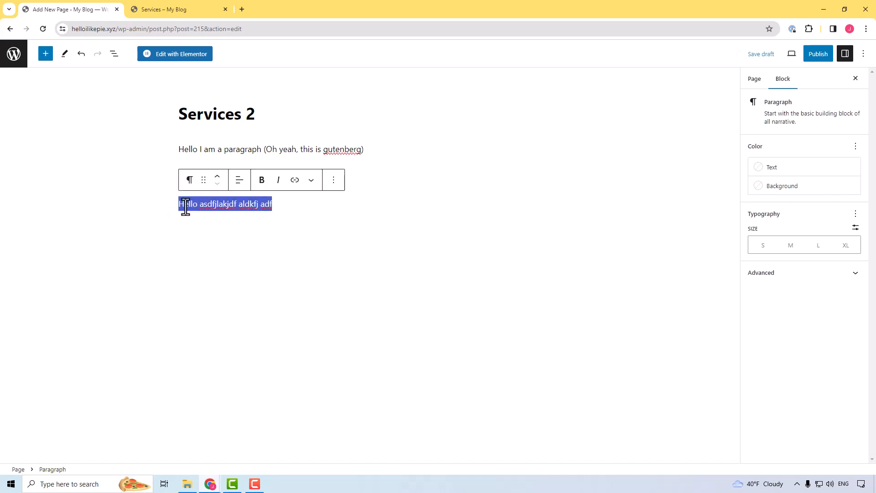
click(272, 243)
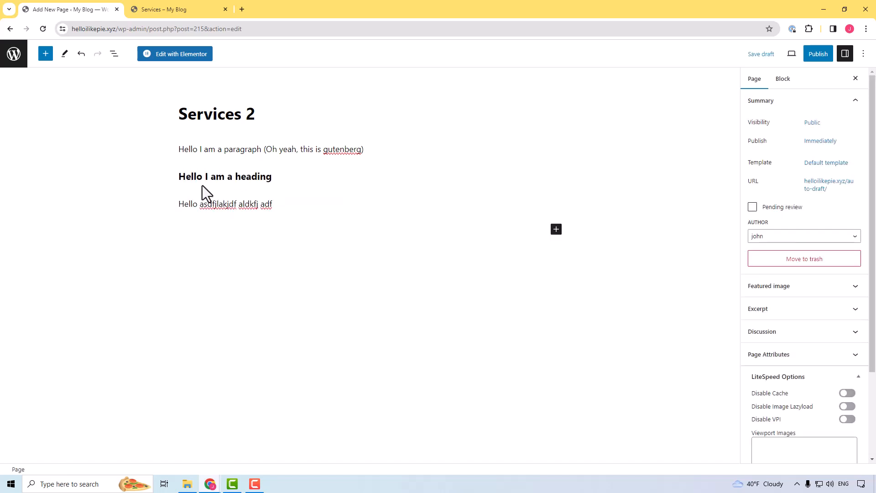
Transform the "Hello asdfjlakjdf aldkfj adf" paragraph into a Heading block and look over its other transform options
click(228, 202)
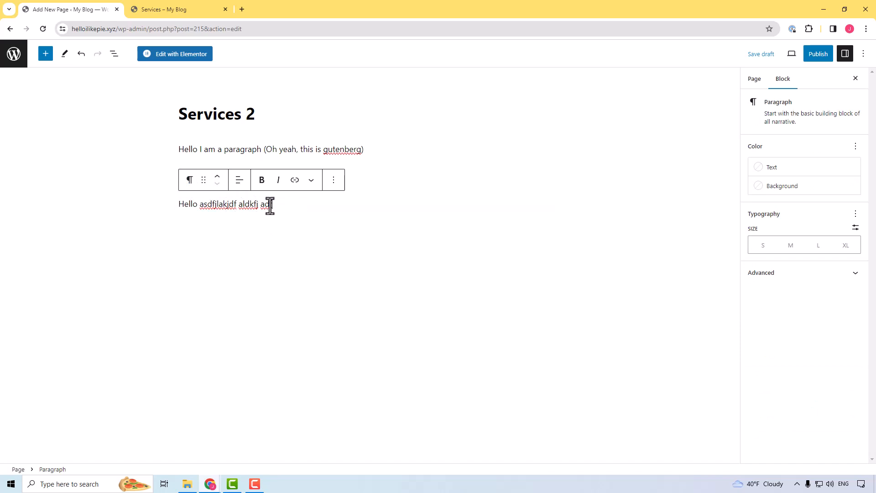
click(190, 181)
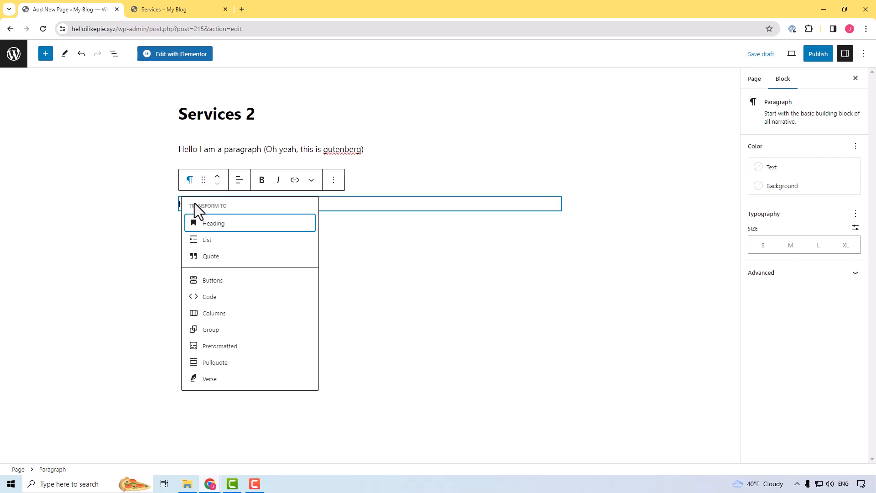
click(220, 225)
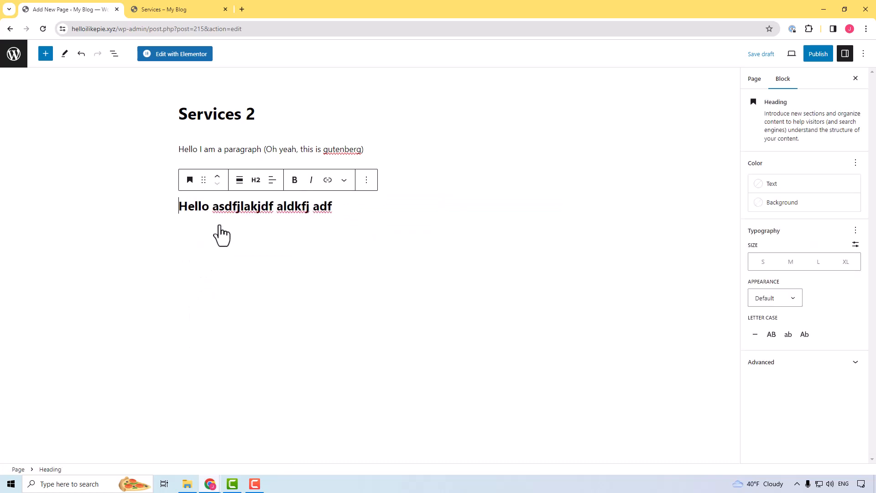
click(189, 180)
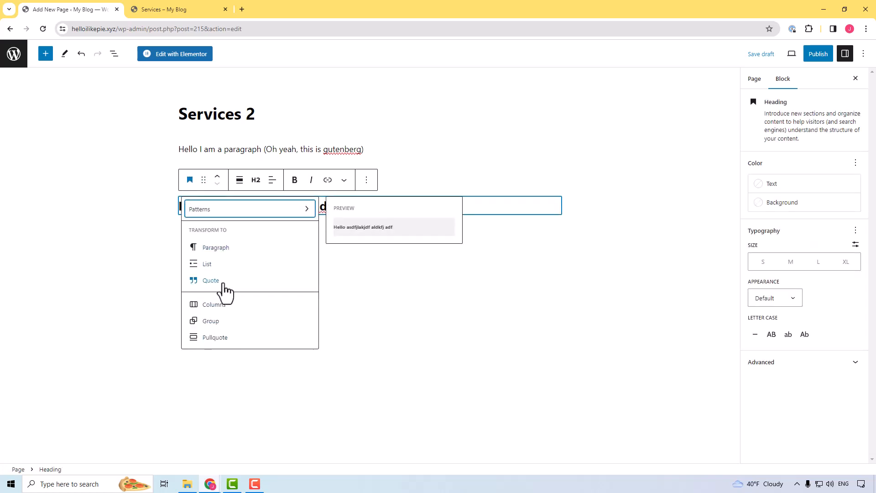
click(356, 256)
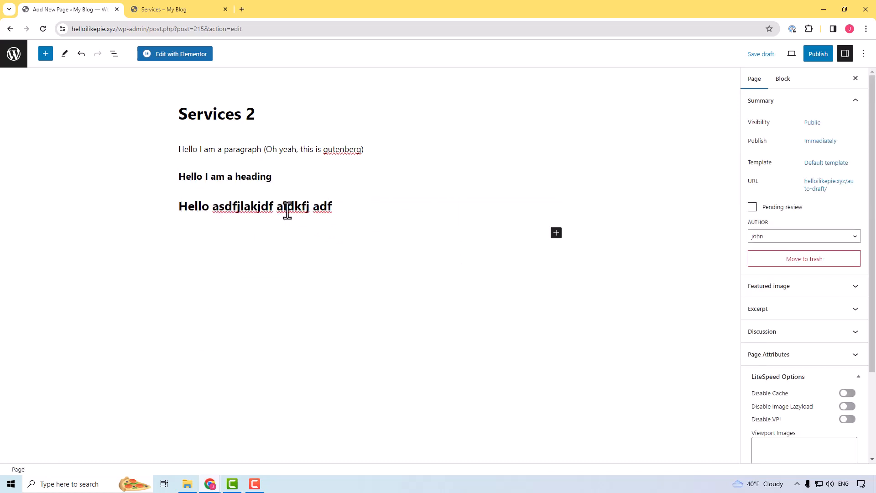
Add an empty paragraph block below the "Hello asdfjlakjdf aldkfj adf" heading
click(283, 208)
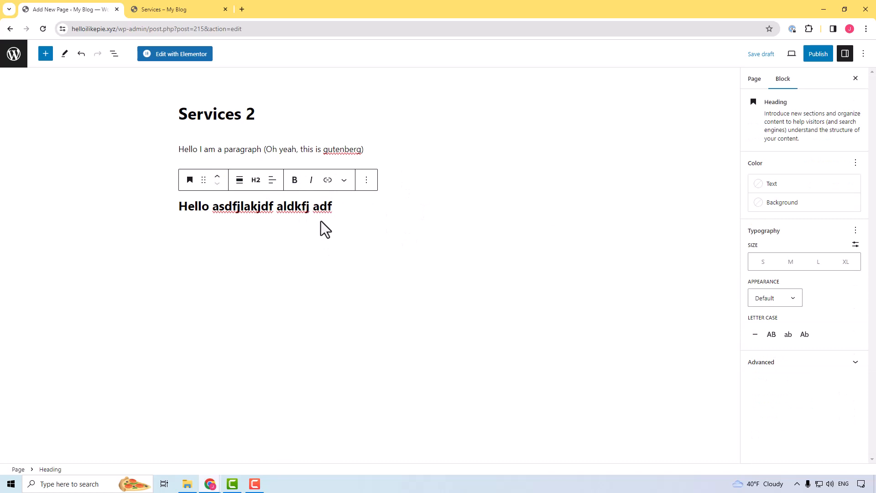
click(340, 208)
key(Return)
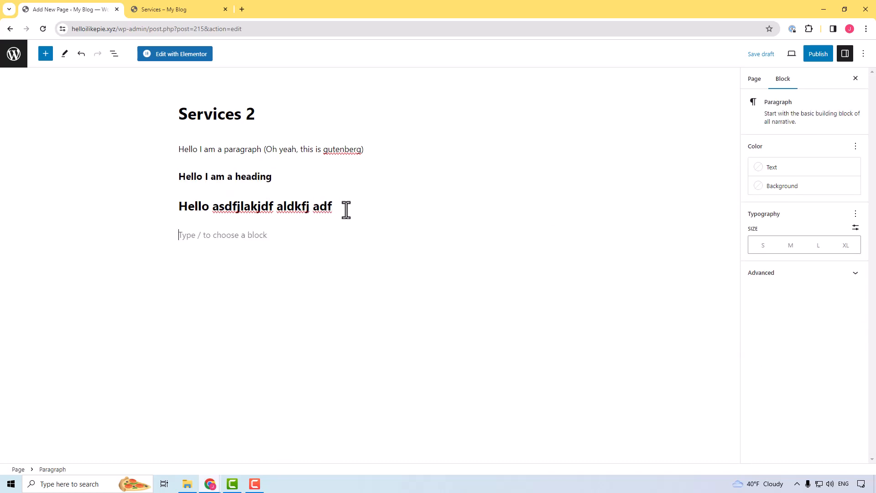
click(556, 233)
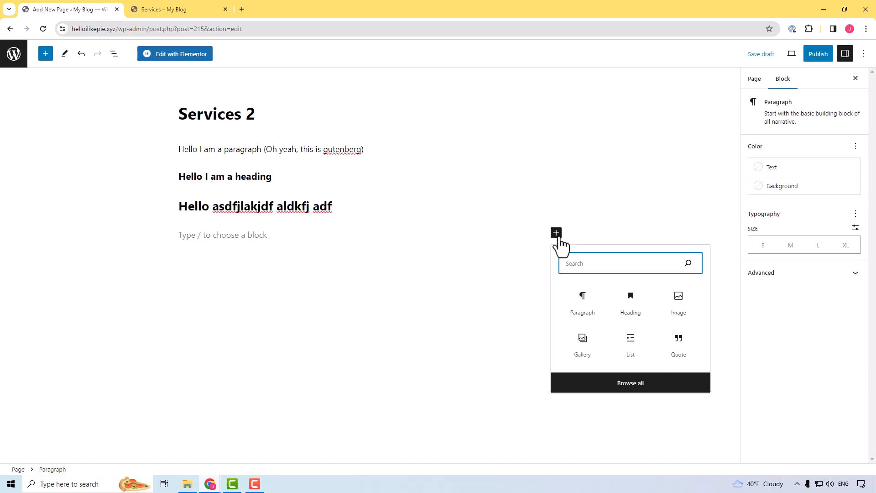
text(ima)
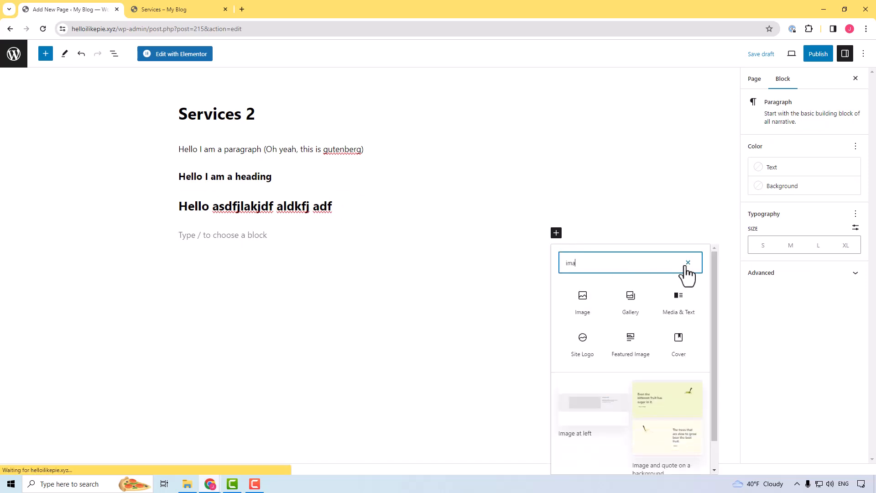
click(688, 263)
click(301, 234)
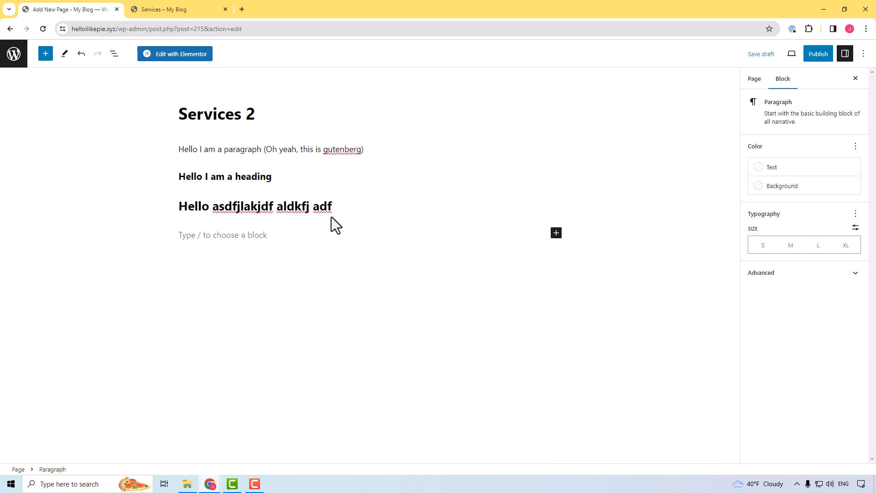
Turn the empty block into an Image block and fill it with the bass guitar photo from the media library
text(/)
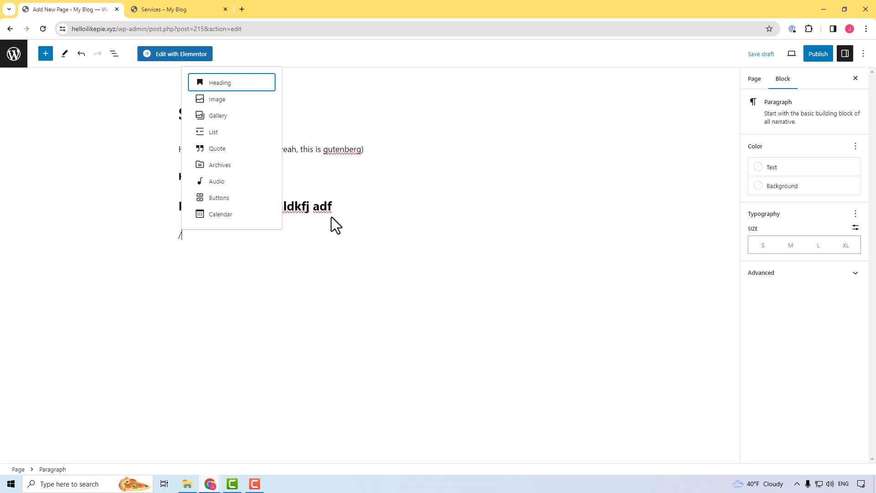
key(Down)
key(Return)
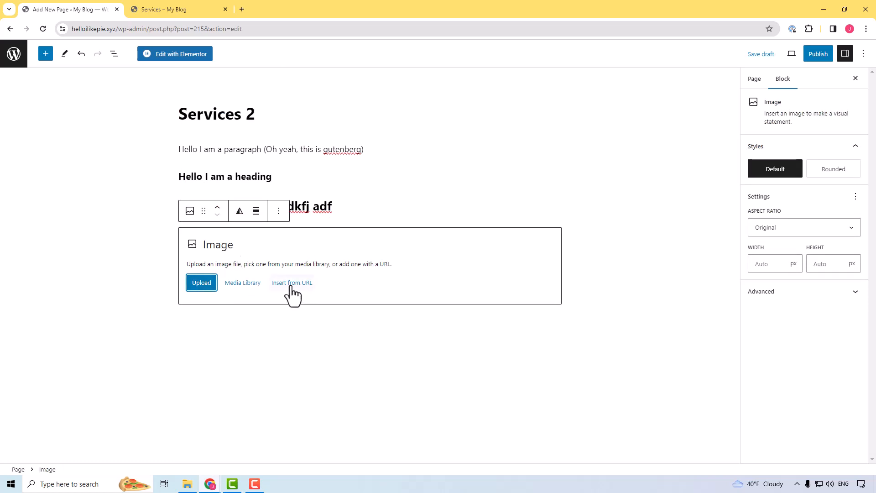
click(238, 285)
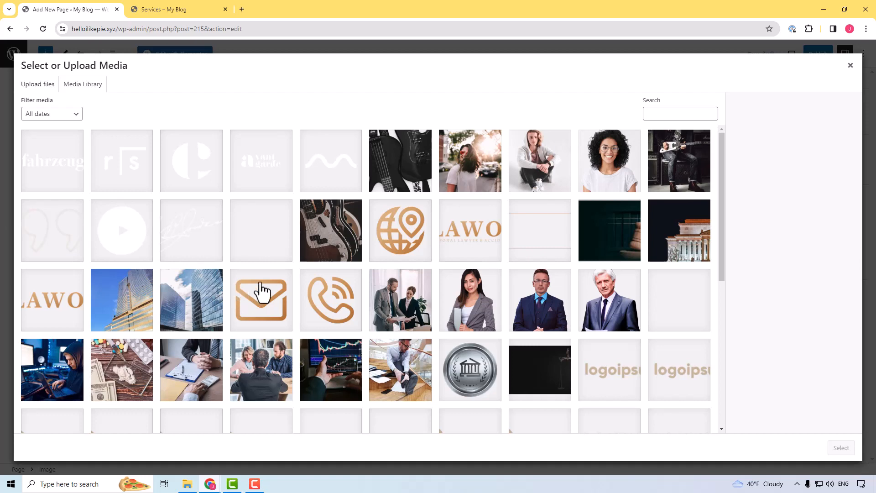
click(332, 251)
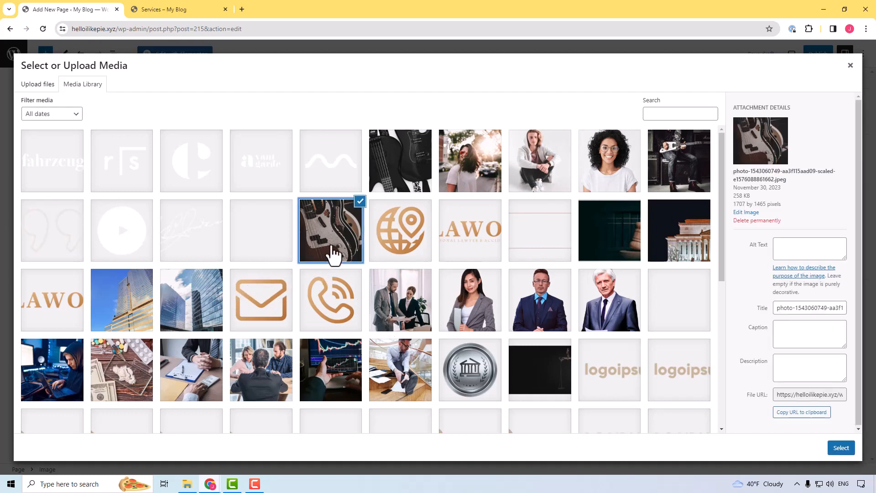
click(840, 448)
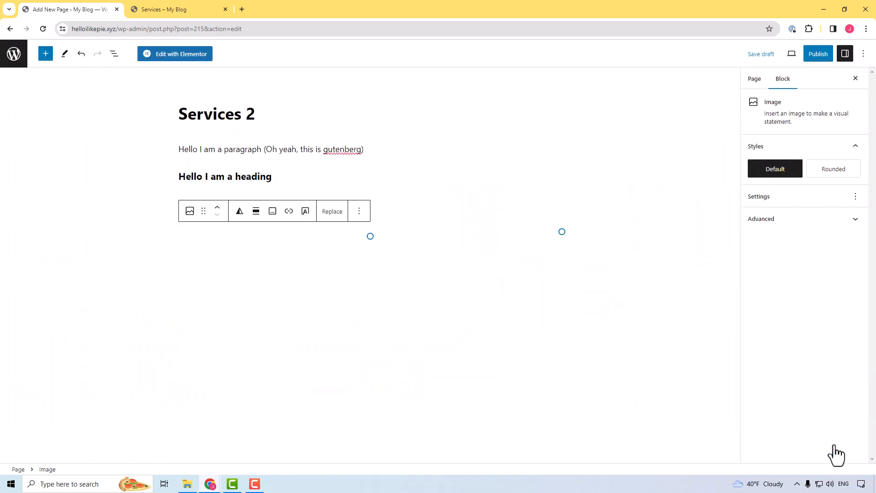
scroll(299, 320, down, 3)
scroll(291, 341, up, 3)
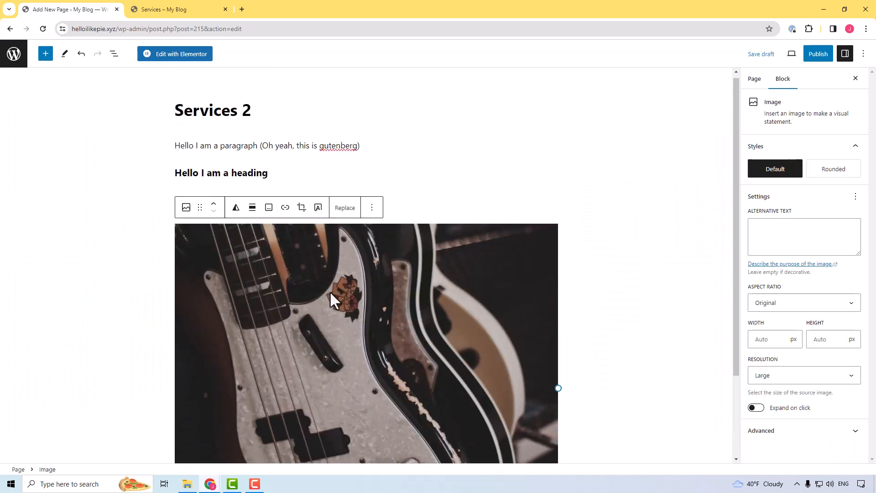
Publish the Services 2 page and look over its live version from the title down to the guitar image
click(817, 55)
click(782, 54)
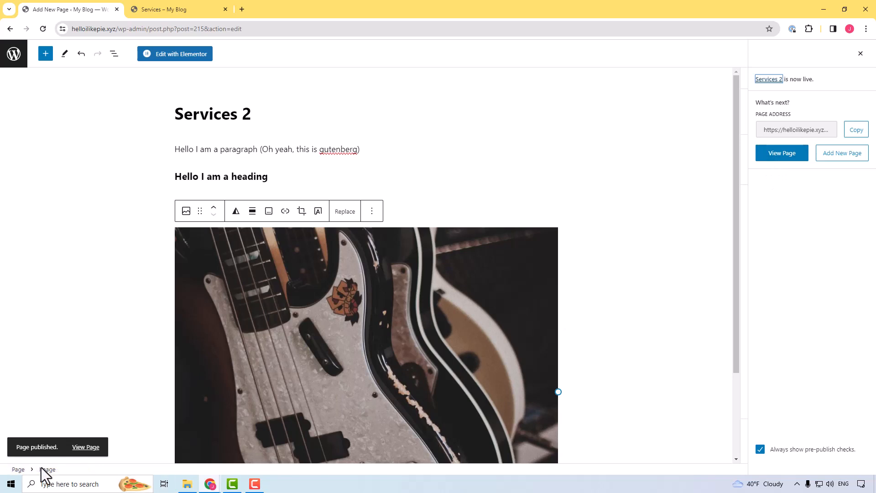
click(781, 161)
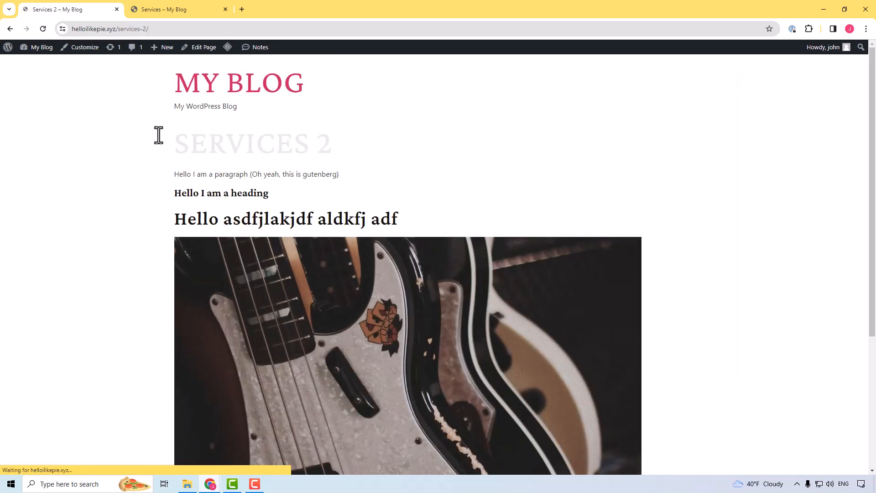
scroll(154, 193, down, 5)
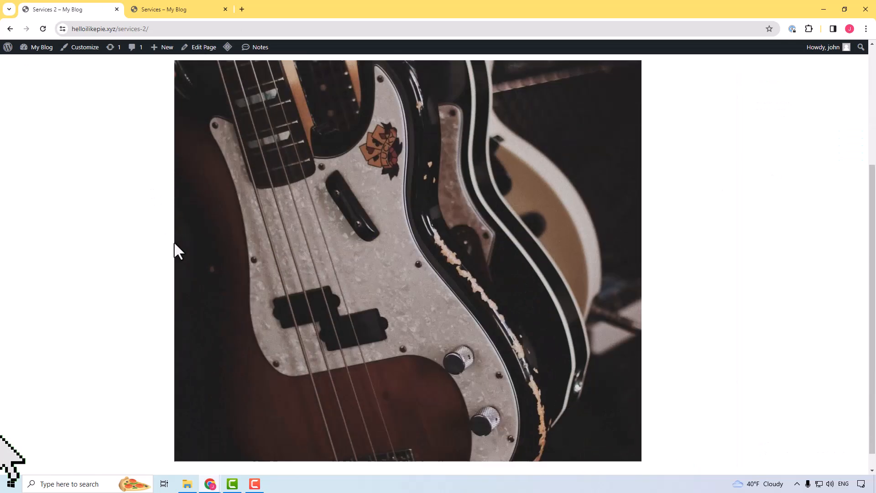
scroll(221, 251, up, 4)
scroll(330, 288, down, 1)
scroll(276, 287, up, 1)
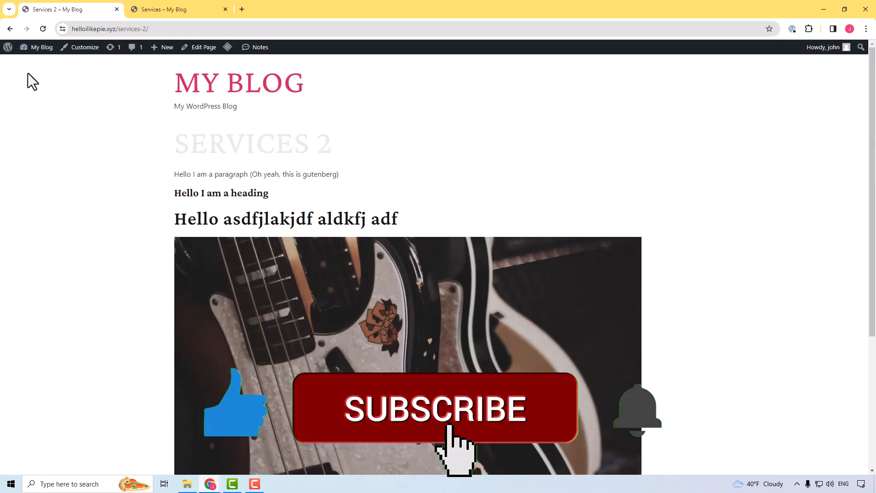
Go back to the Services 2 editor, then leave it for the list of all pages and check the pages' row actions
click(12, 30)
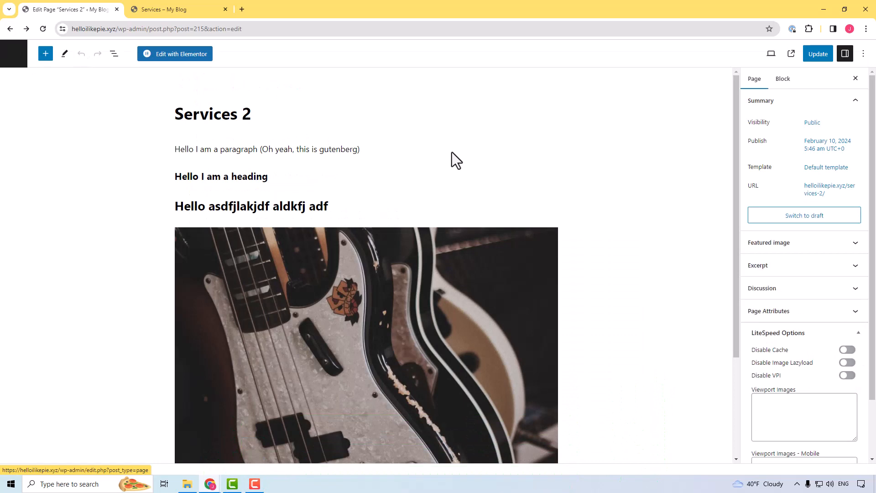
scroll(296, 176, down, 4)
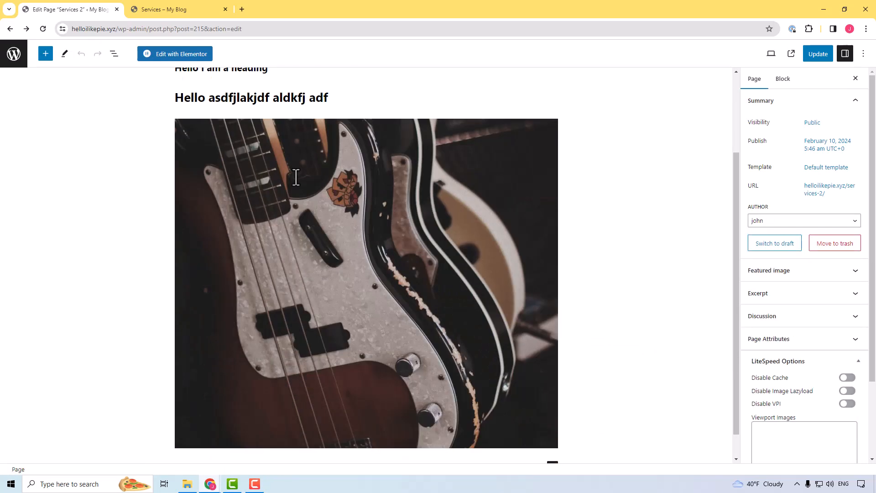
scroll(274, 215, up, 4)
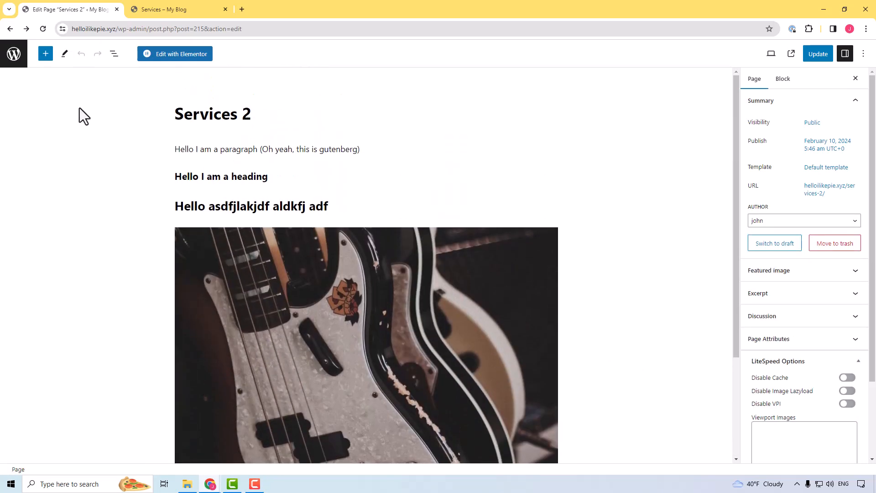
click(14, 56)
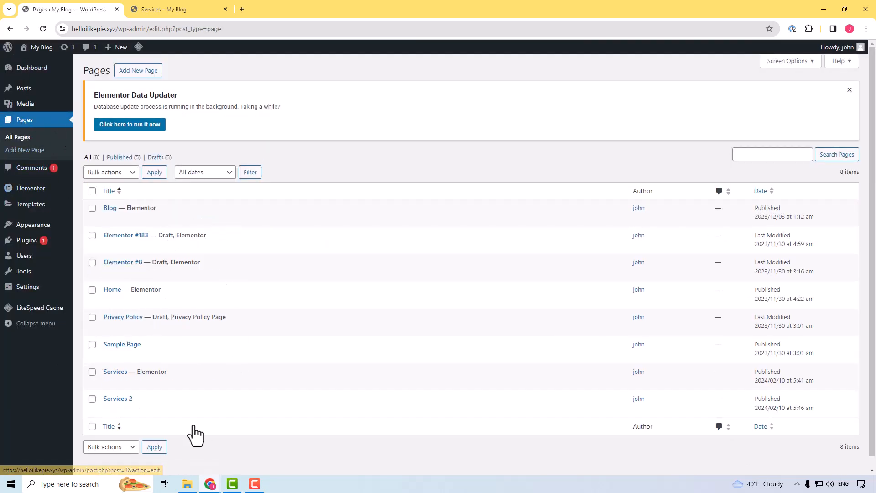
mouse_move(106, 405)
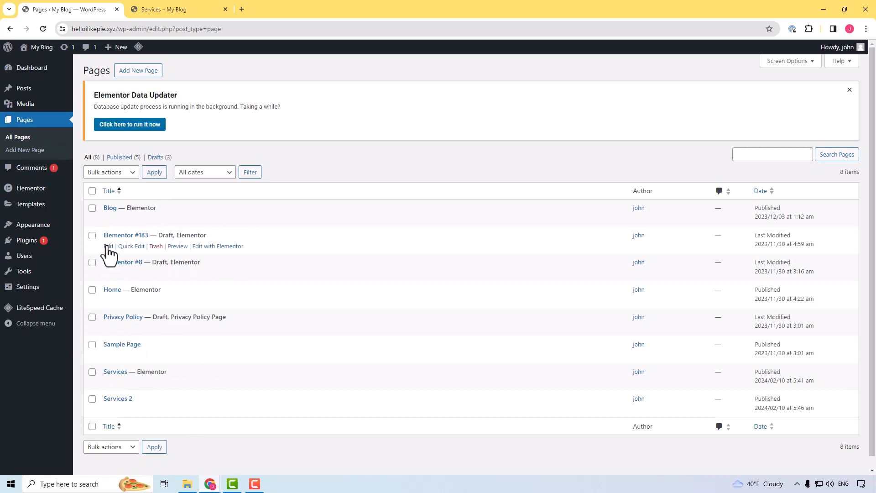
mouse_move(112, 220)
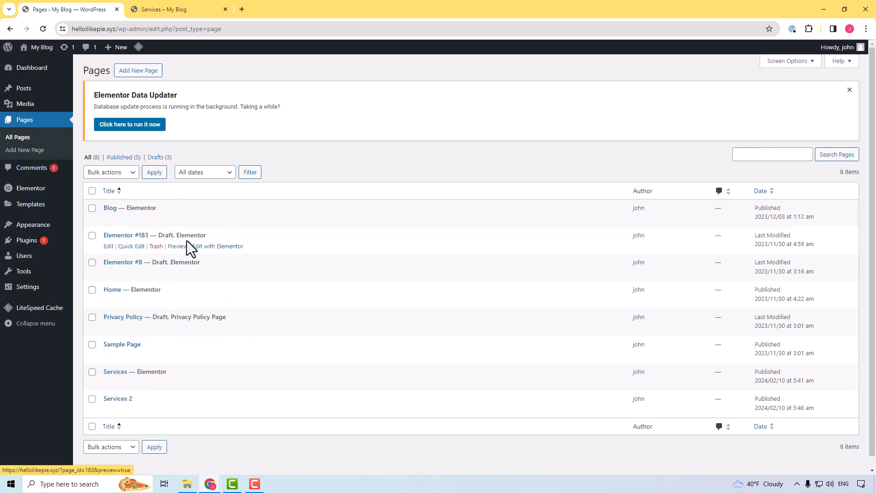
Open the list of all posts and look over the entry for the existing "Hello world!" post
click(28, 91)
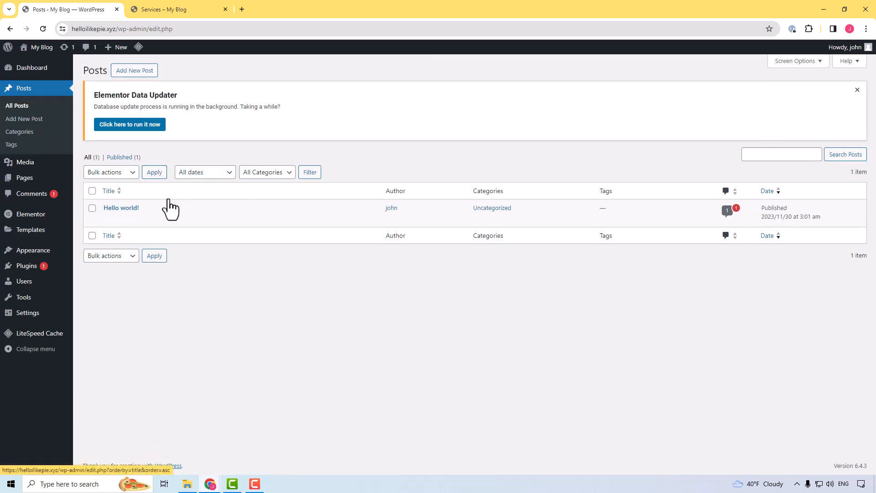
mouse_move(162, 221)
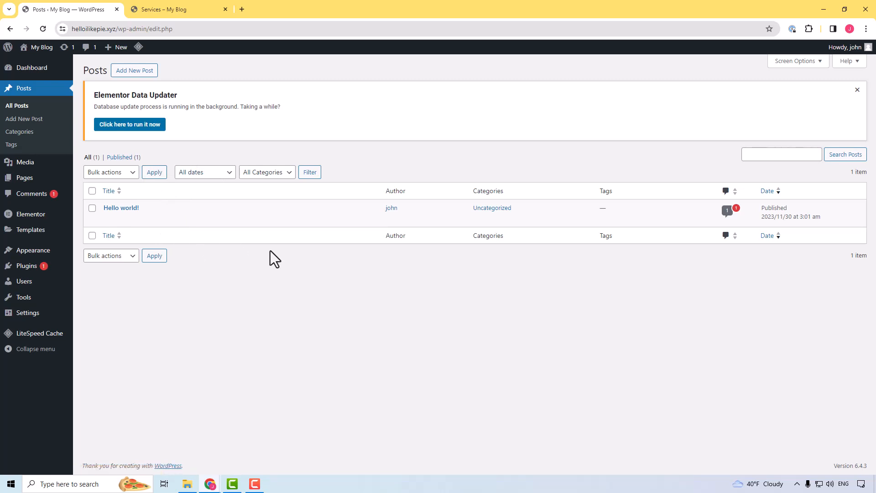
mouse_move(214, 216)
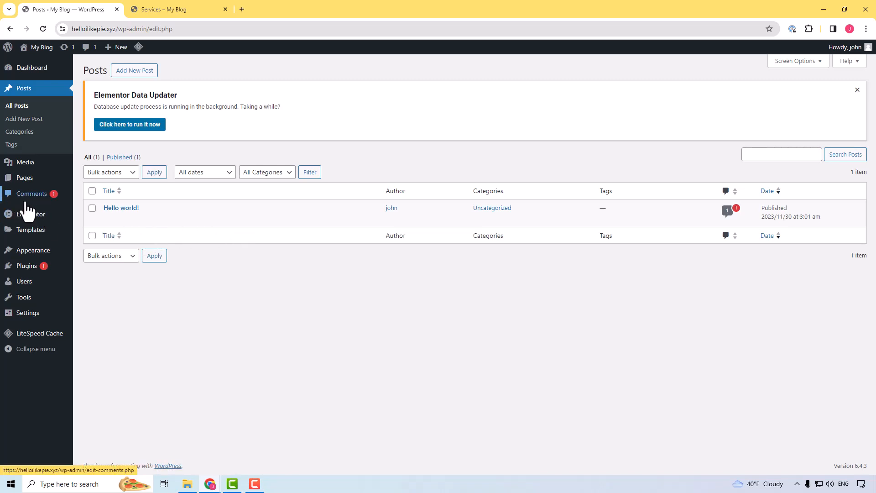
mouse_move(31, 167)
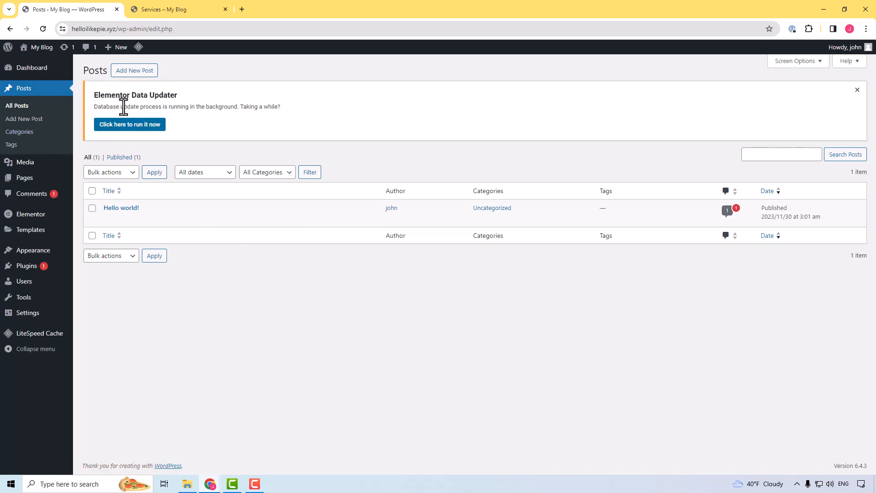
mouse_move(162, 204)
Create a new post titled "How to setup an LLC" with the paragraph "This is how you set up an LLC"
click(148, 74)
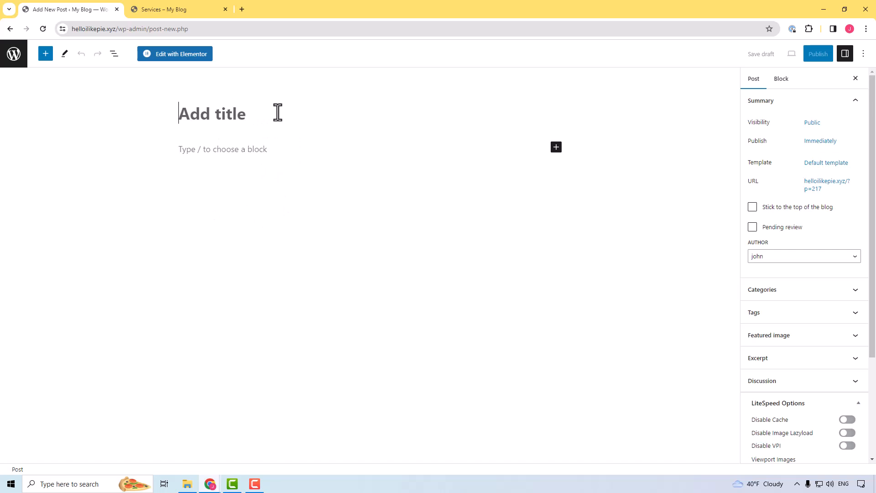
text(How to )
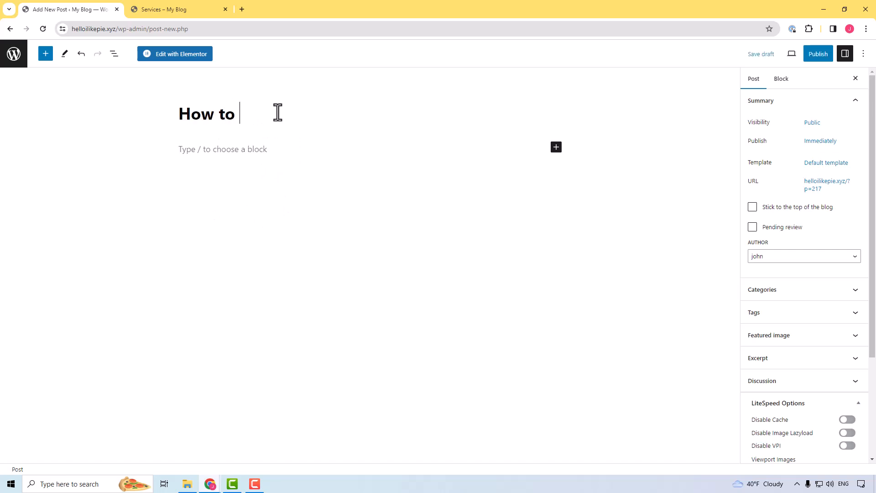
text(setup an LLC)
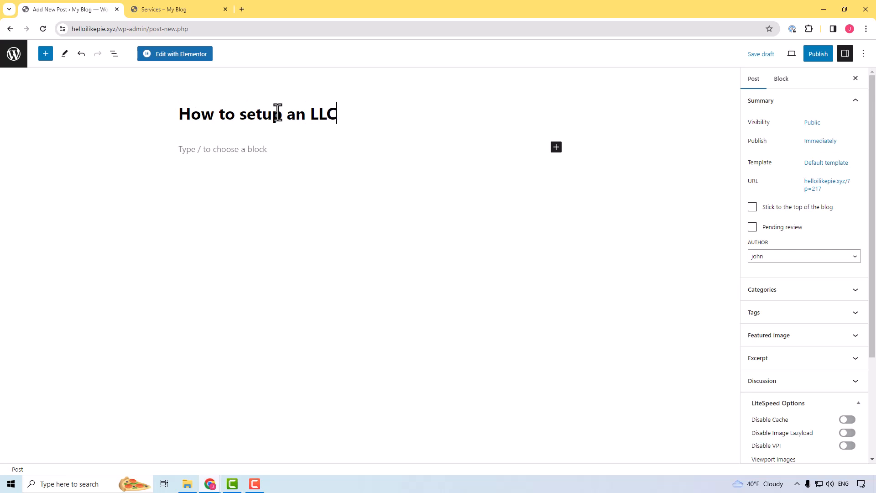
click(282, 147)
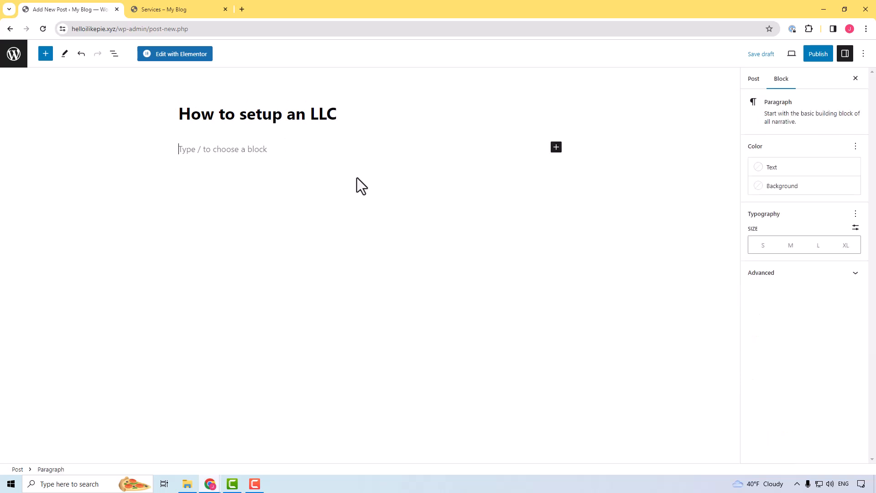
text(This is how you s)
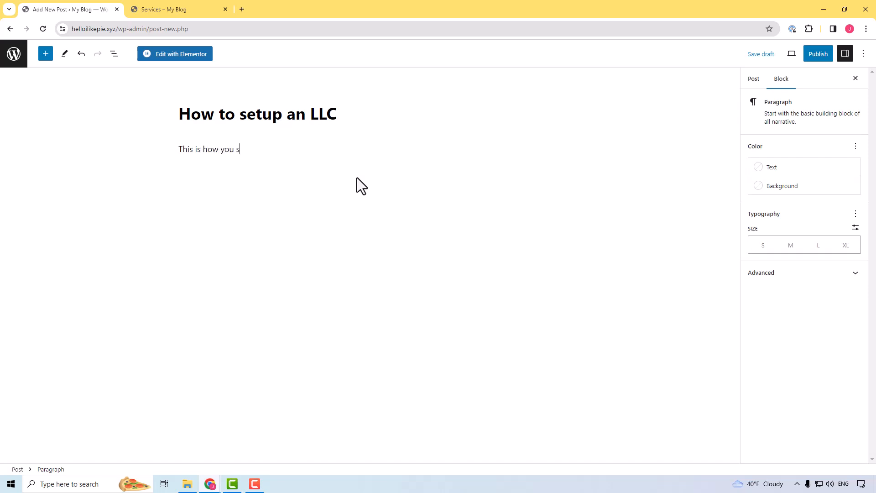
text(et up an LLC)
Publish the "How to setup an LLC" post and open its live version
click(818, 55)
click(782, 56)
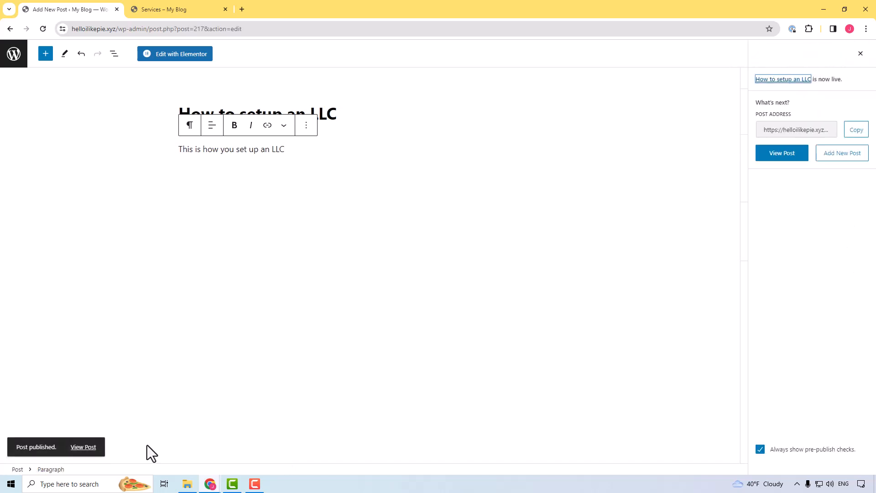
click(779, 157)
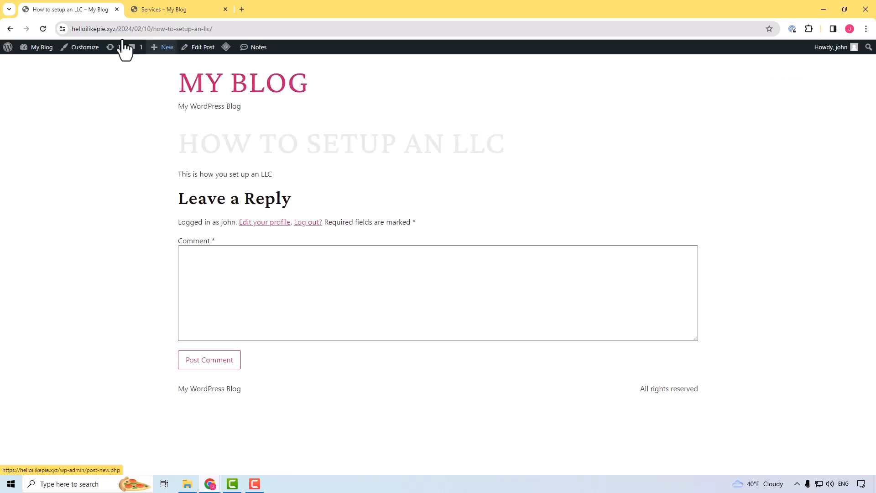
Examine the live post's date-based URL, comment field and title
drag(112, 29, 223, 30)
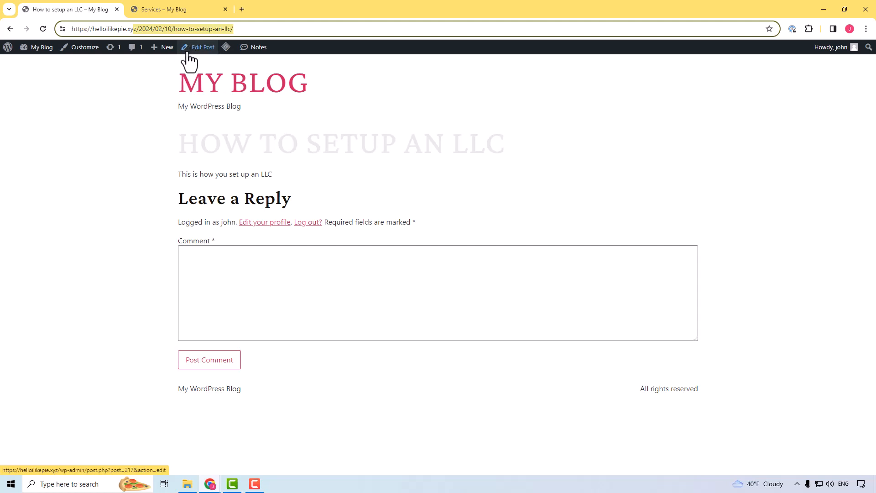
click(212, 286)
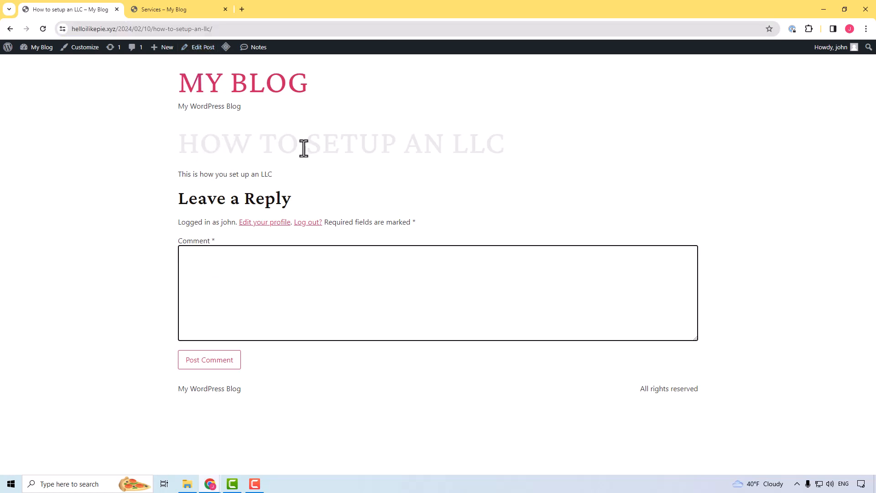
drag(260, 145, 480, 144)
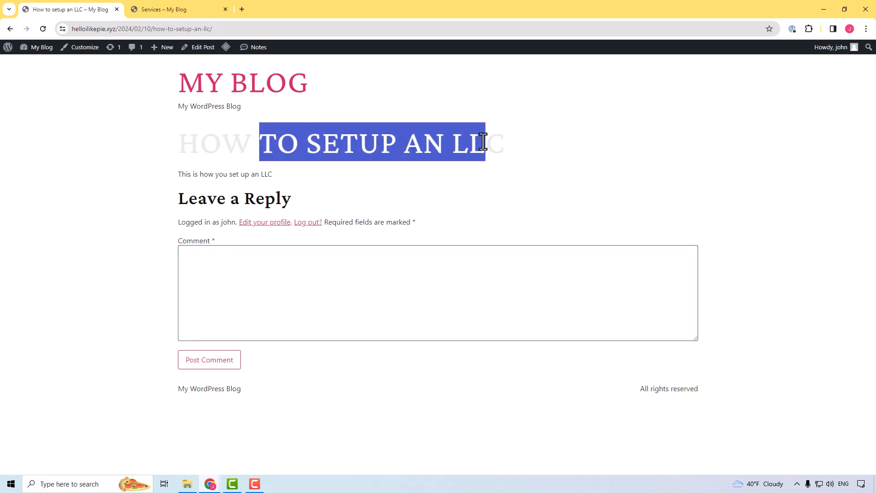
Look over the live post's title and paragraph, and return through the post editor to the list of all posts
click(219, 146)
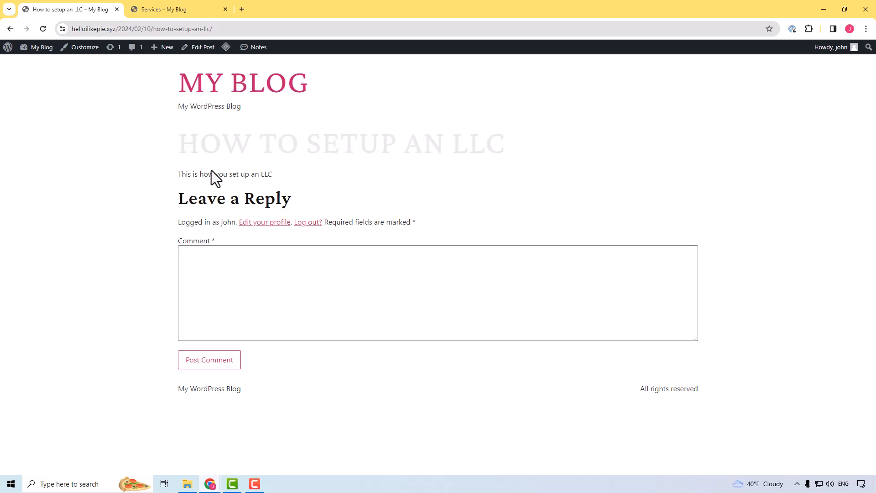
drag(185, 175, 275, 177)
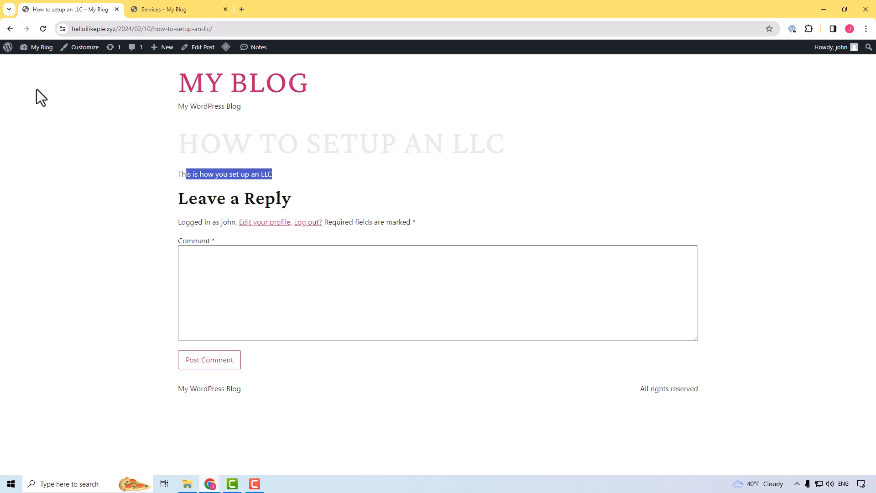
click(9, 29)
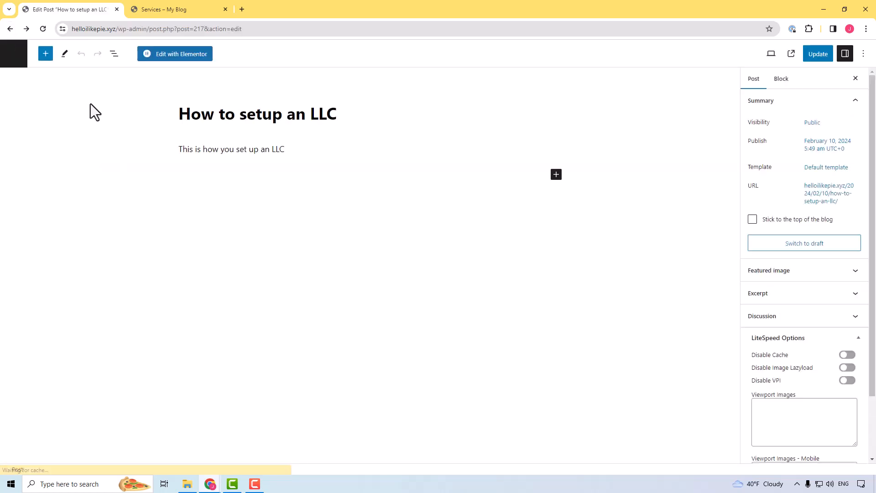
click(24, 58)
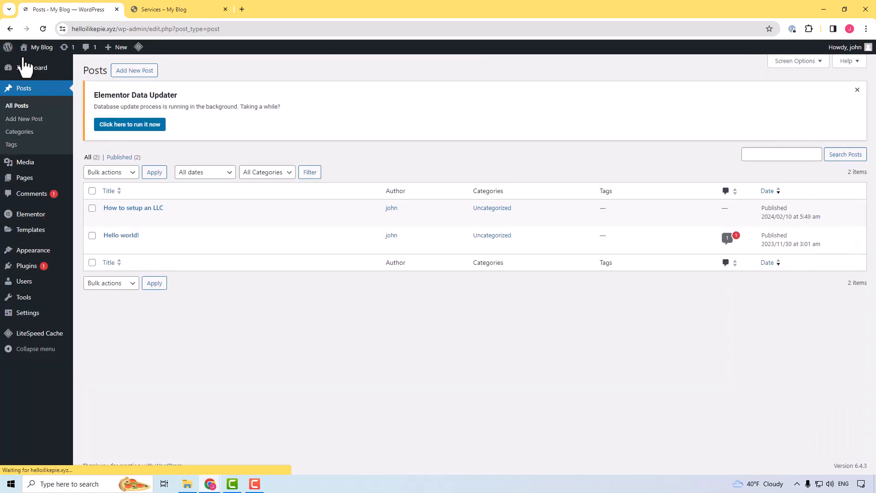
mouse_move(30, 185)
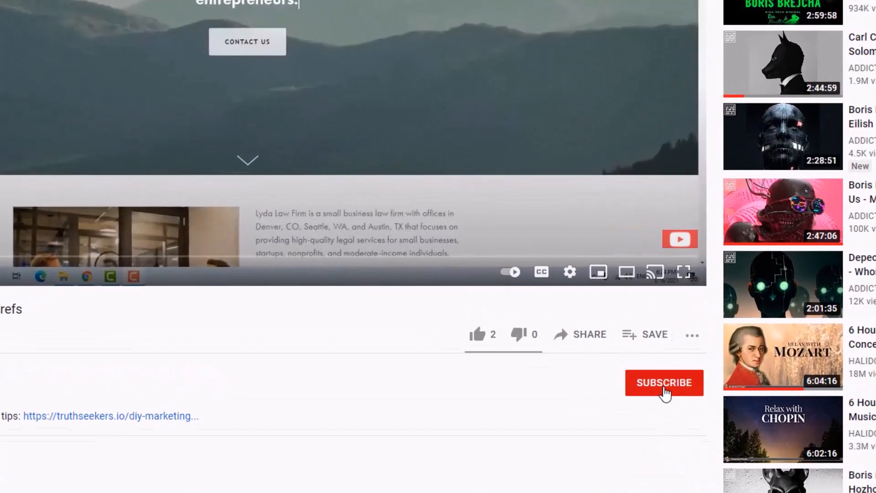
On YouTube, subscribe to the video's channel with notifications set to All and like the video
click(602, 329)
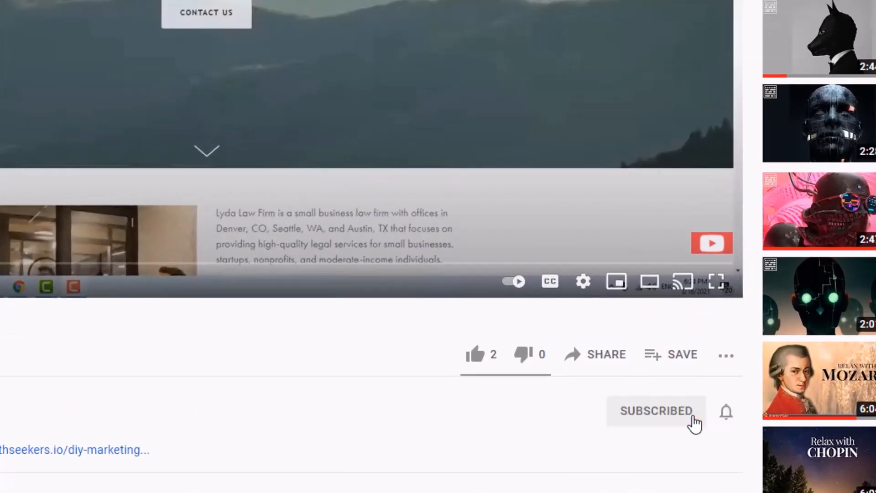
click(726, 412)
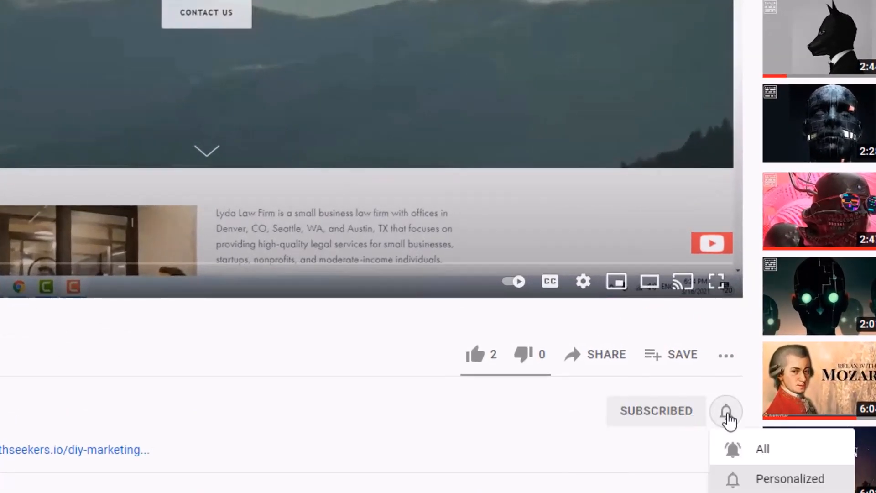
click(747, 452)
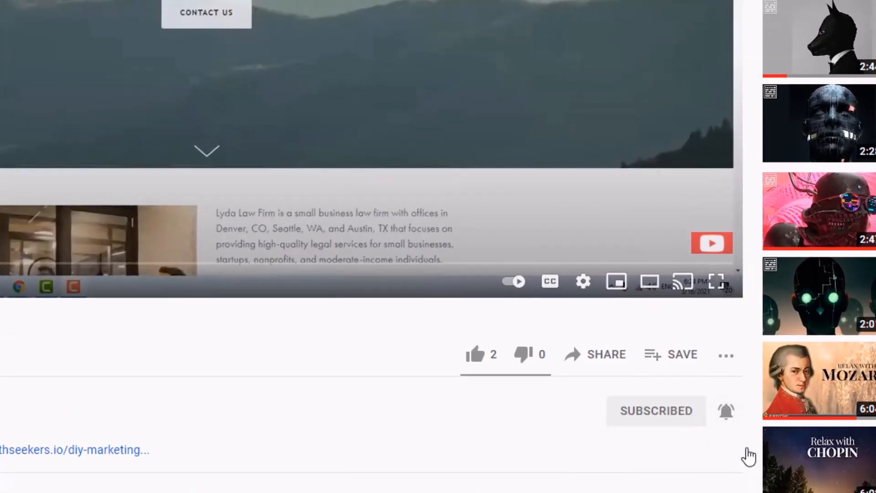
click(473, 357)
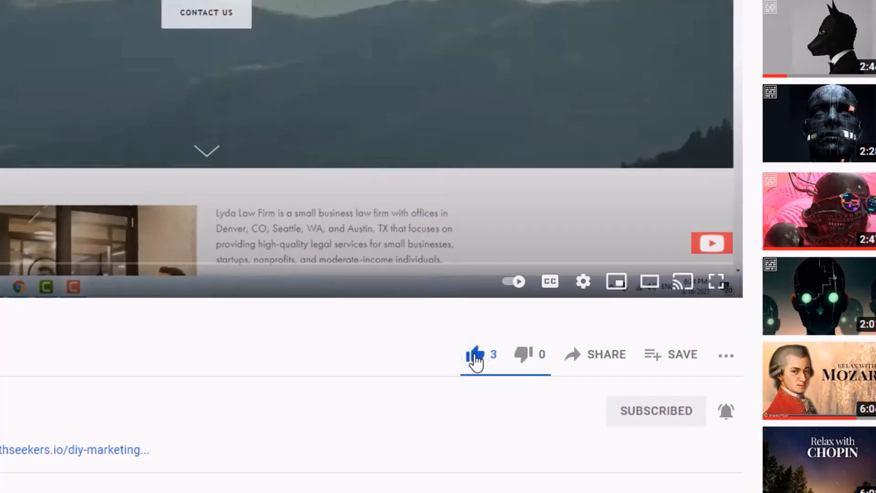